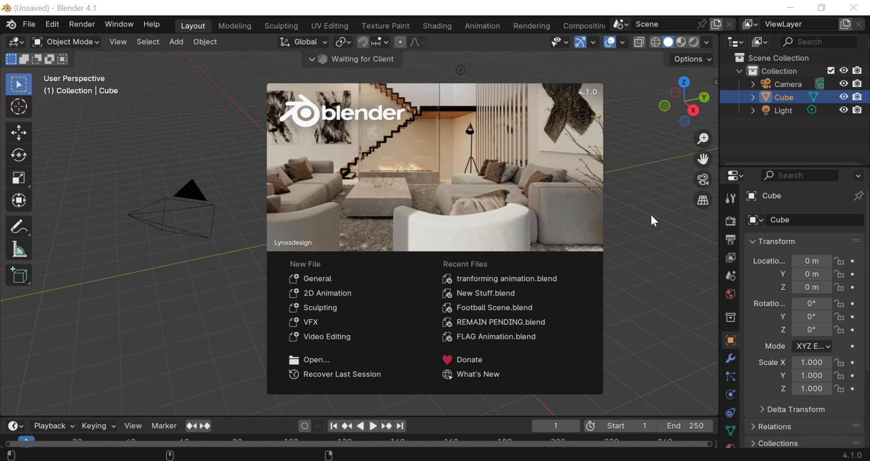
- Start a new General file and delete the default cube
left_click(337, 282)
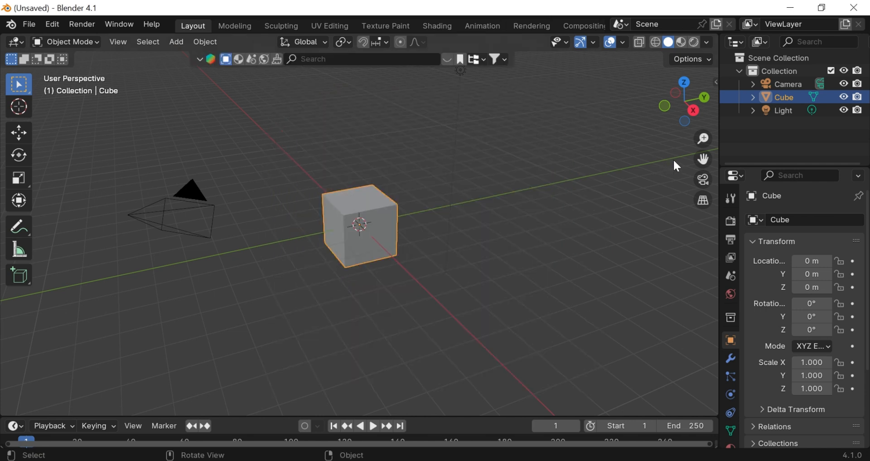
left_click_drag(700, 158, 725, 180)
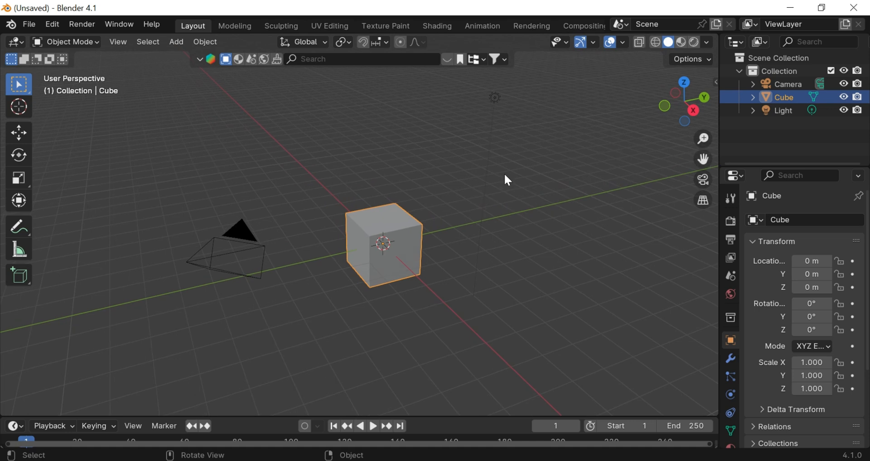
key("Delete")
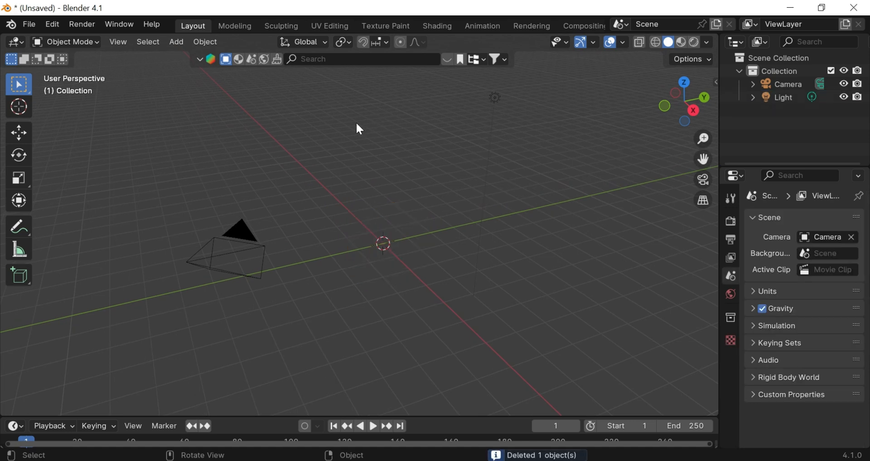
- Add an Ico Sphere mesh at the world origin
key("shift+a")
mouse_move(333, 140)
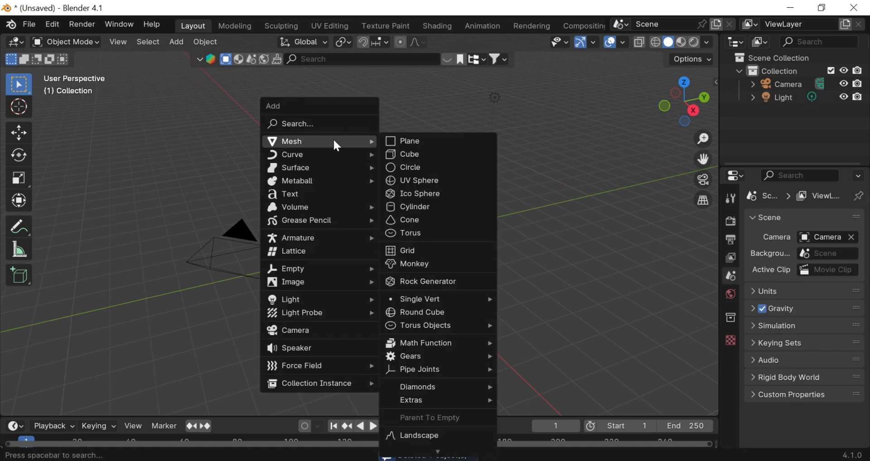
left_click(427, 195)
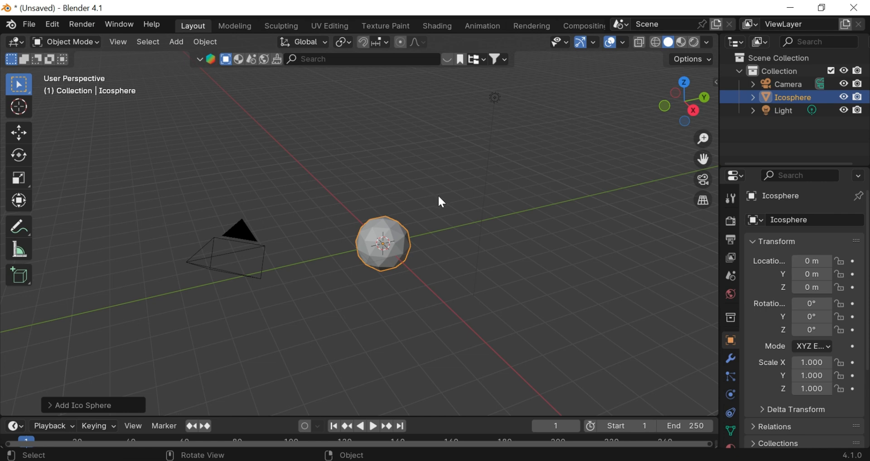
- Scale the icosphere up uniformly to about 4.24 and apply its scale
key("s")
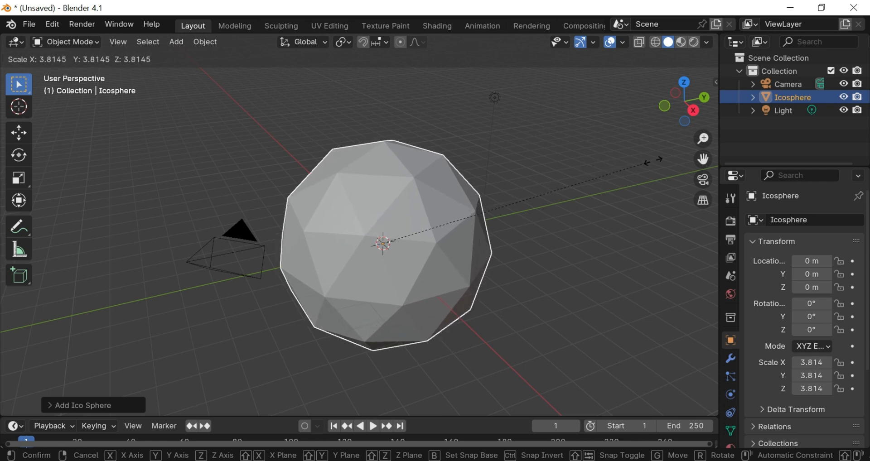
left_click(683, 164)
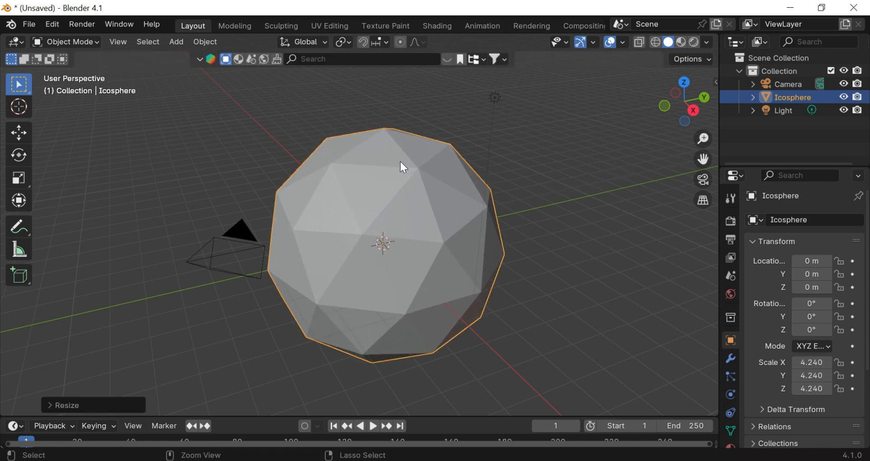
key("ctrl+a")
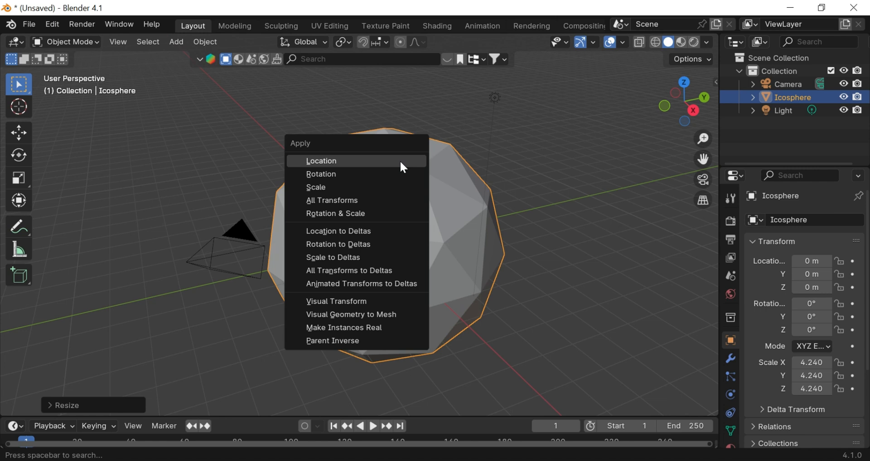
left_click(350, 184)
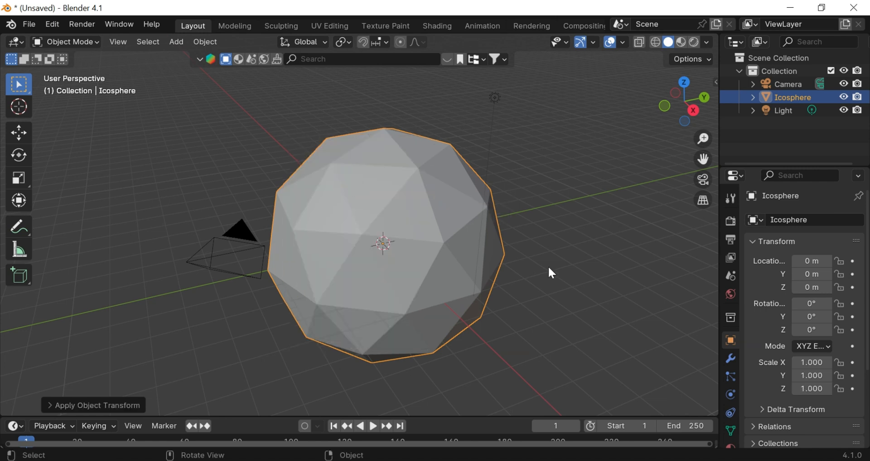
- Add a Subdivision Surface modifier with viewport level 2 to the icosphere and apply it
left_click(724, 358)
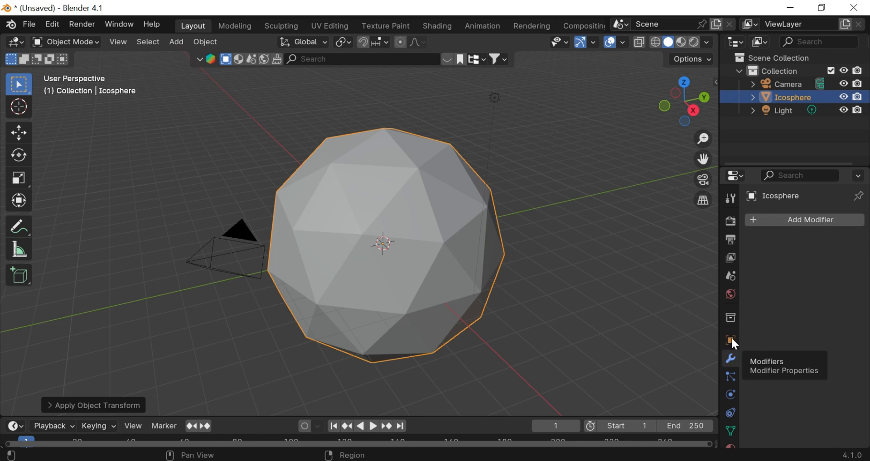
left_click(790, 221)
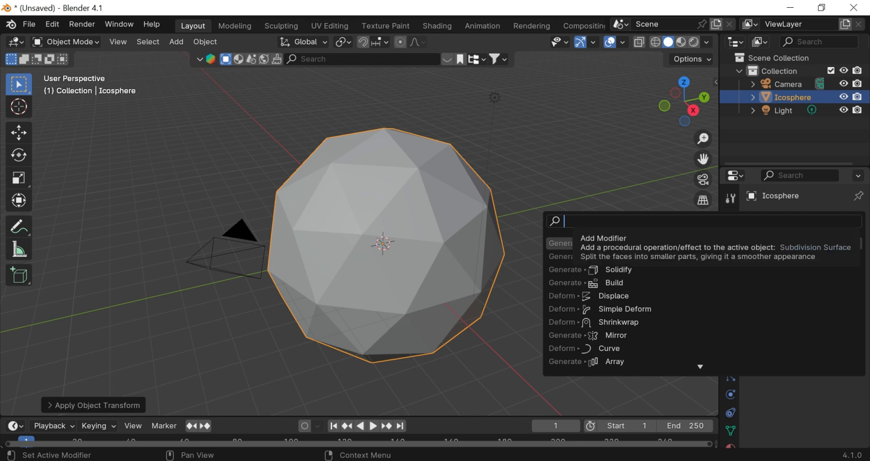
type("sub")
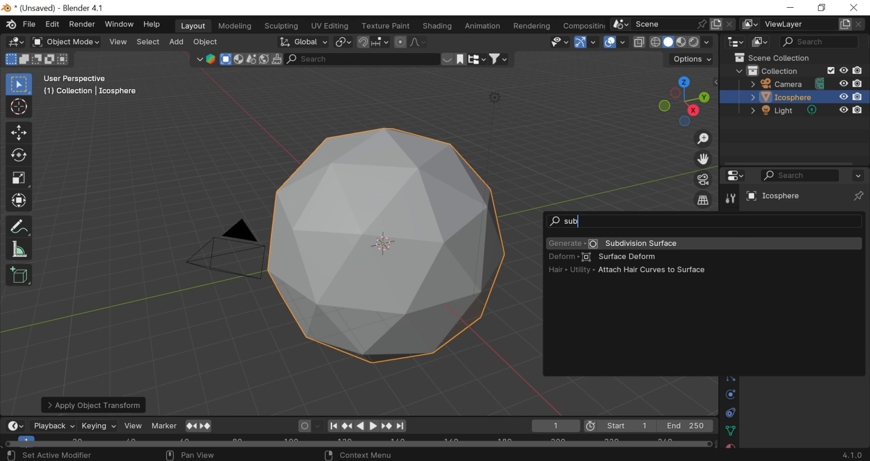
left_click(631, 245)
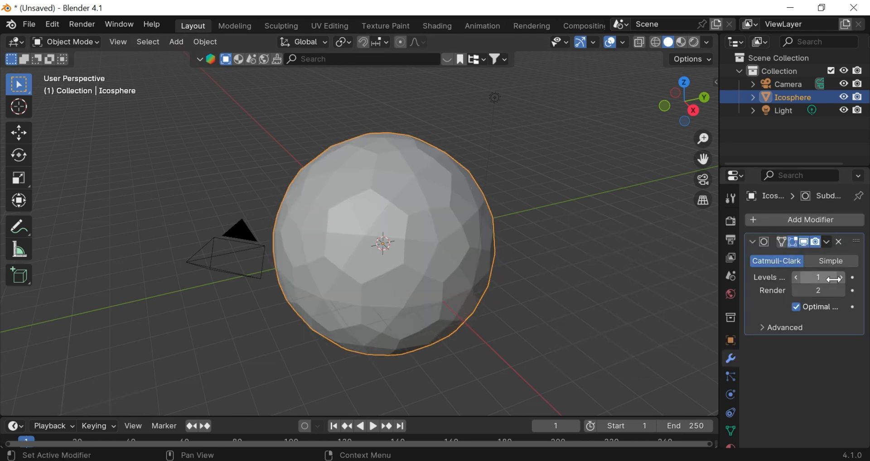
left_click(842, 279)
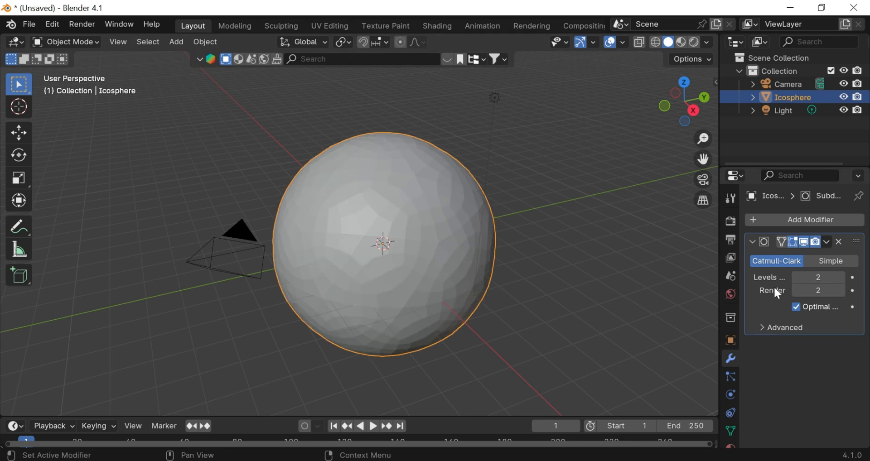
left_click(829, 242)
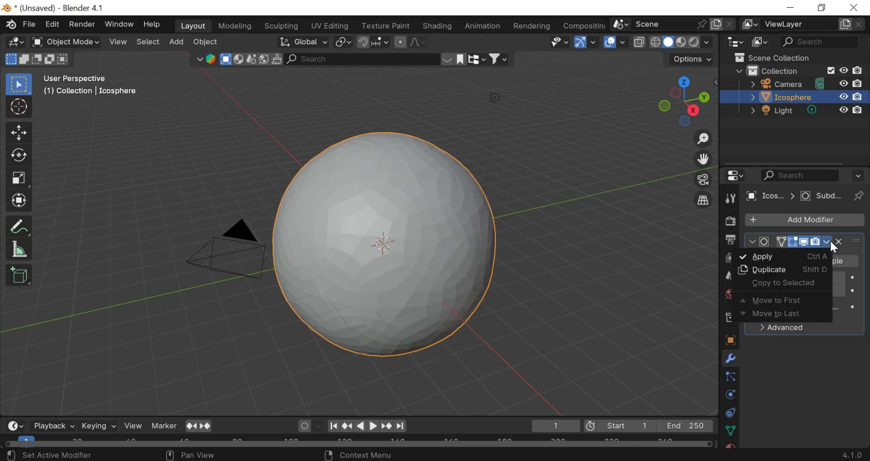
left_click(798, 253)
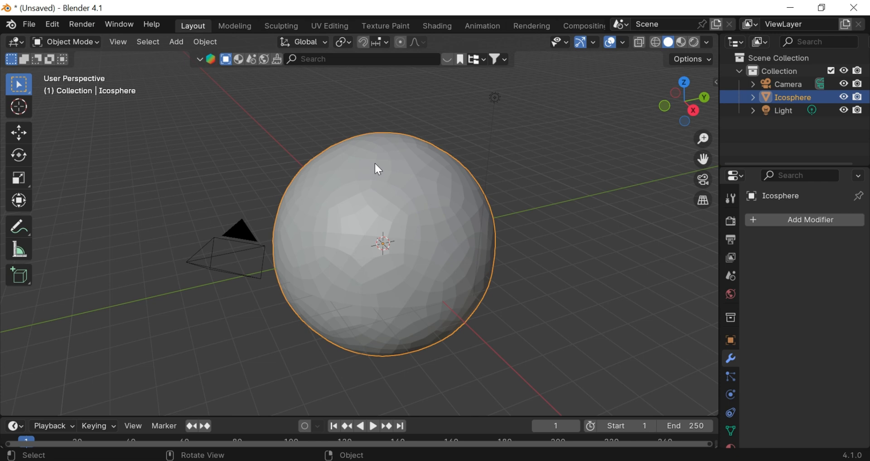
- Put the icosphere into Edit Mode with edge selection active
left_click(63, 41)
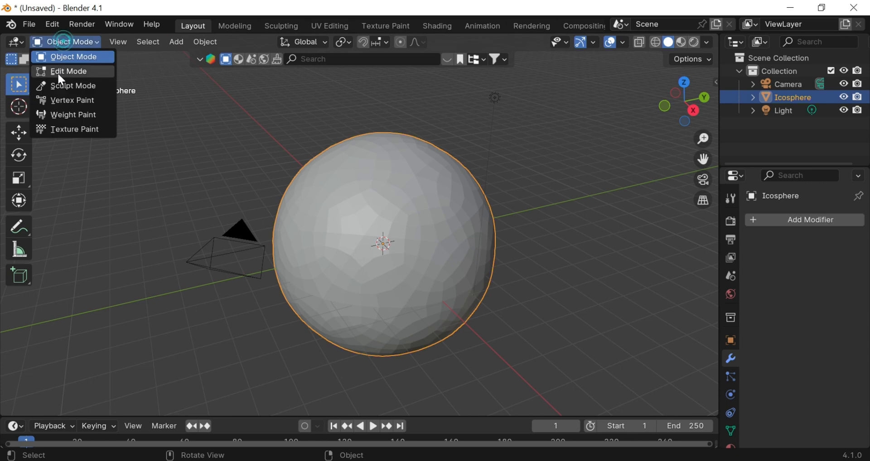
left_click(61, 72)
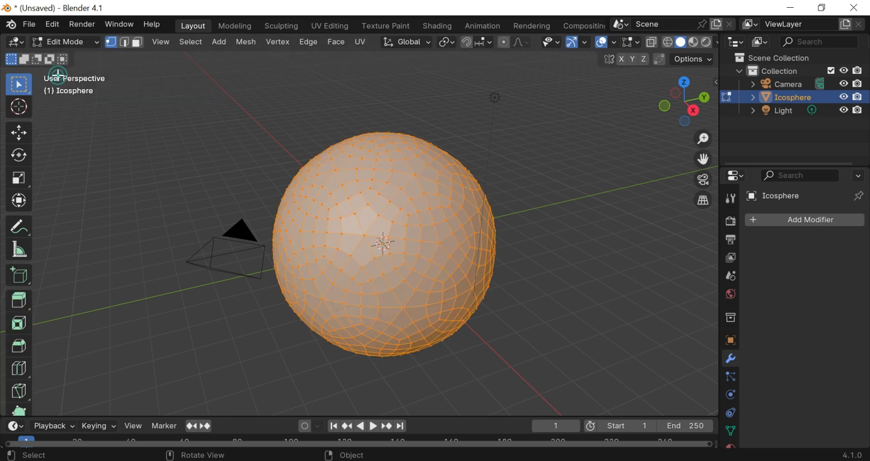
left_click(123, 43)
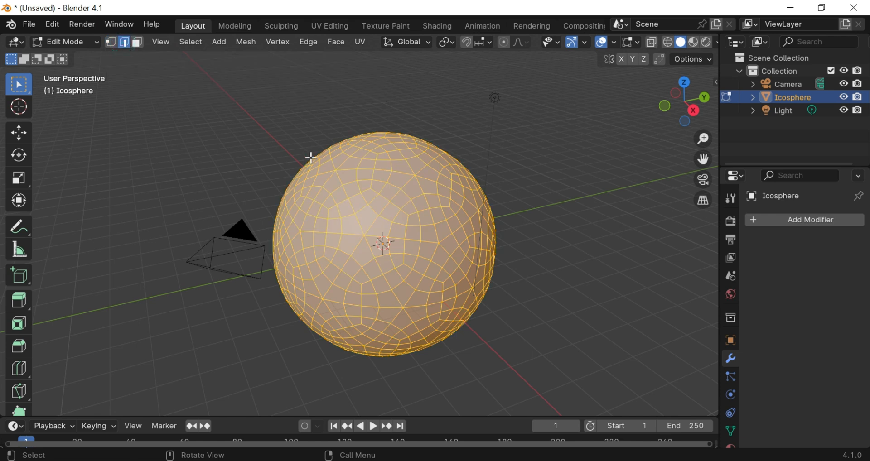
left_click_drag(703, 139, 703, 132)
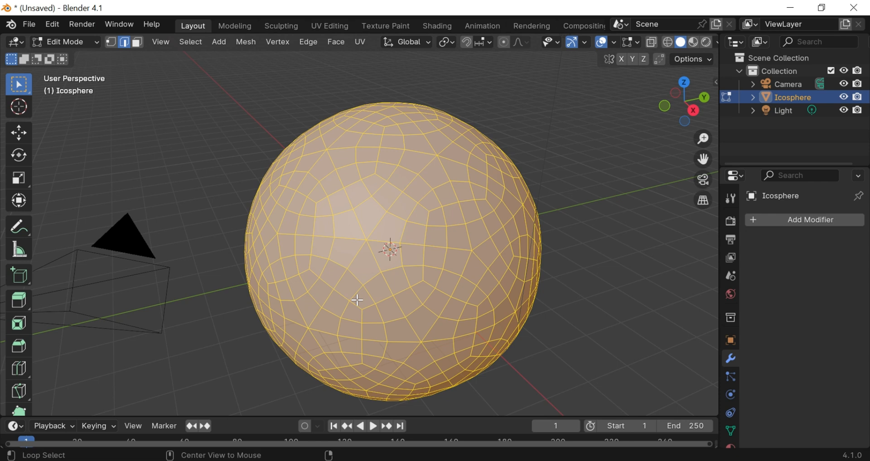
- Select the six edge segments that outline the hexagonal panel at the front of the sphere
left_click(314, 228, "alt")
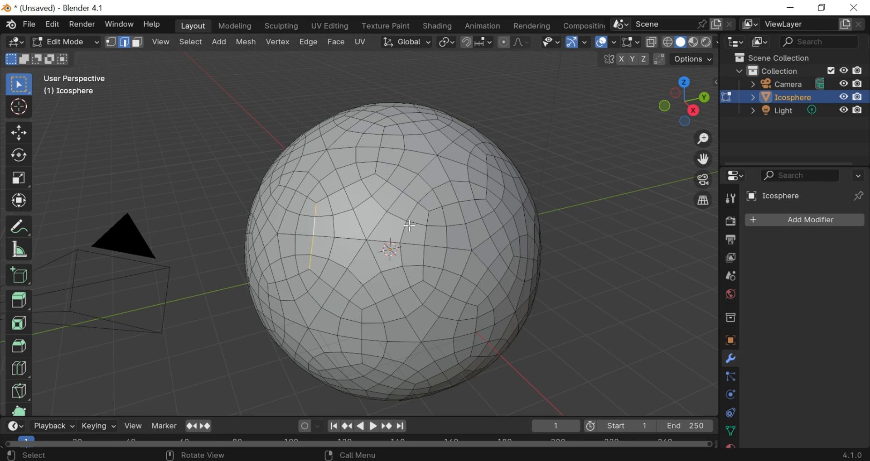
left_click(335, 189)
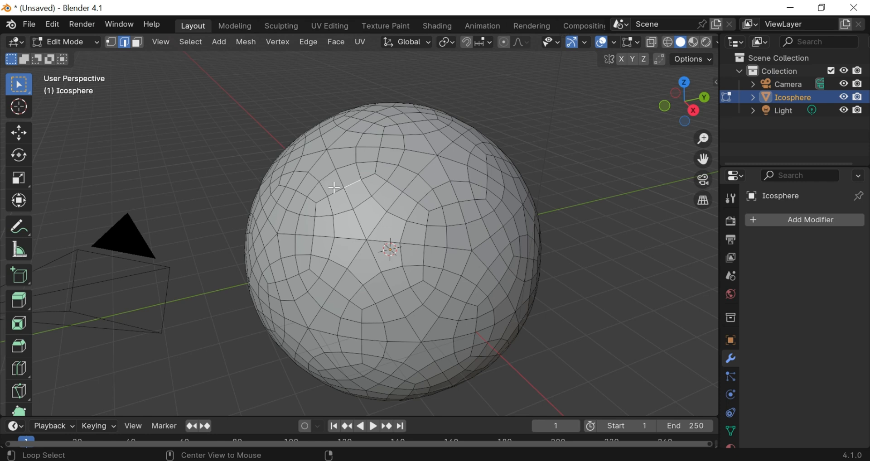
left_click(336, 190, "alt")
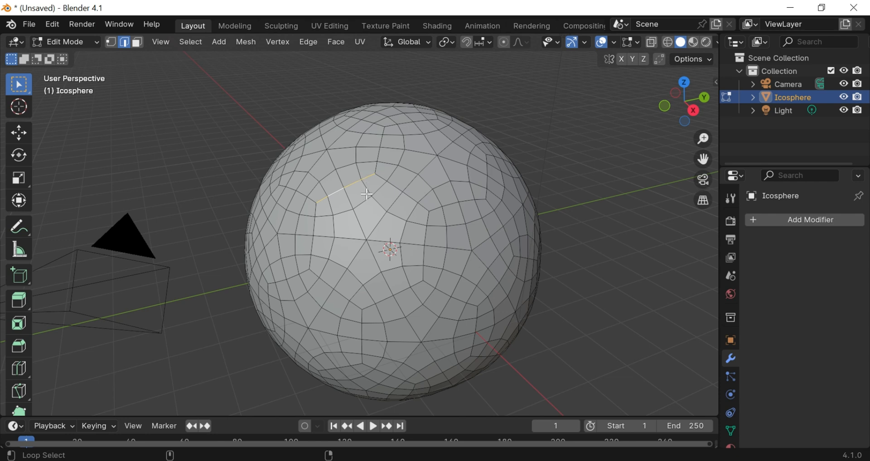
left_click(392, 185, "alt+shift")
left_click(427, 236, "alt+shift")
left_click(399, 291, "alt+shift")
left_click(326, 283, "alt+shift")
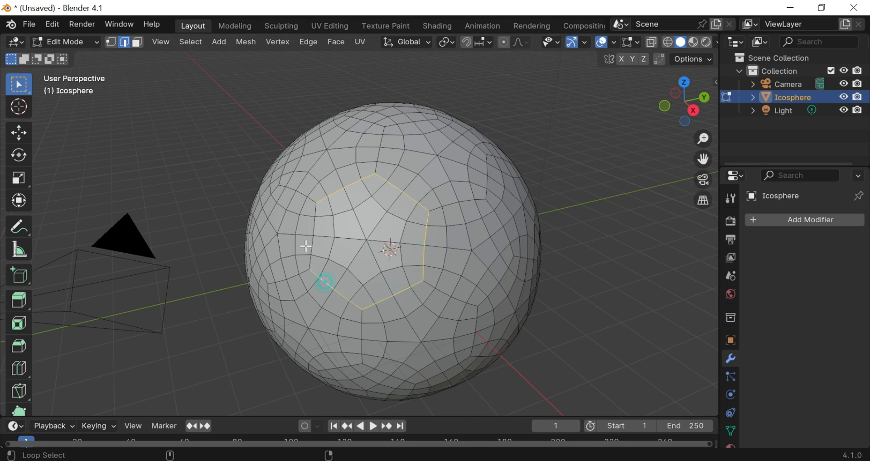
left_click(314, 225, "alt+shift")
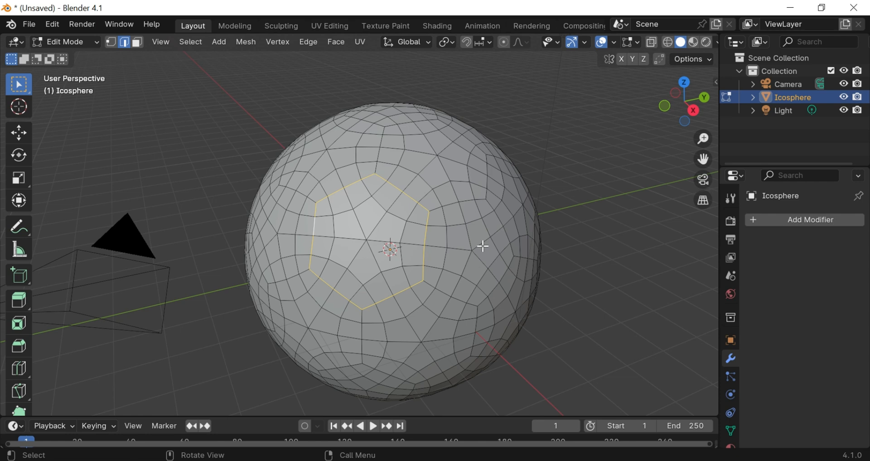
- Extend the selection to all edges with similar Face Angles, comparing as Equal with a threshold of 0.000005
key("shift+g")
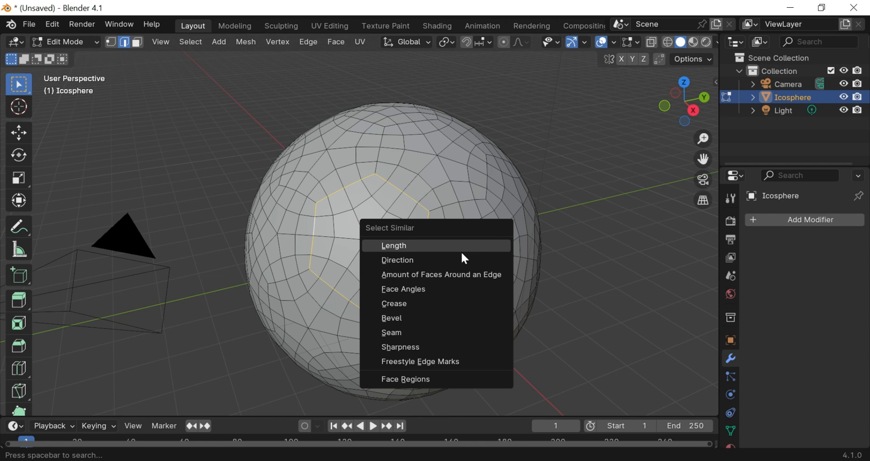
left_click(420, 290)
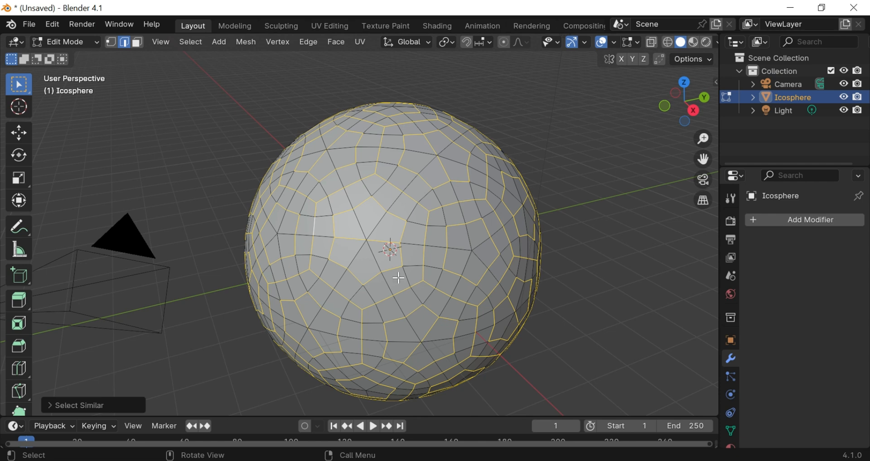
left_click(56, 403)
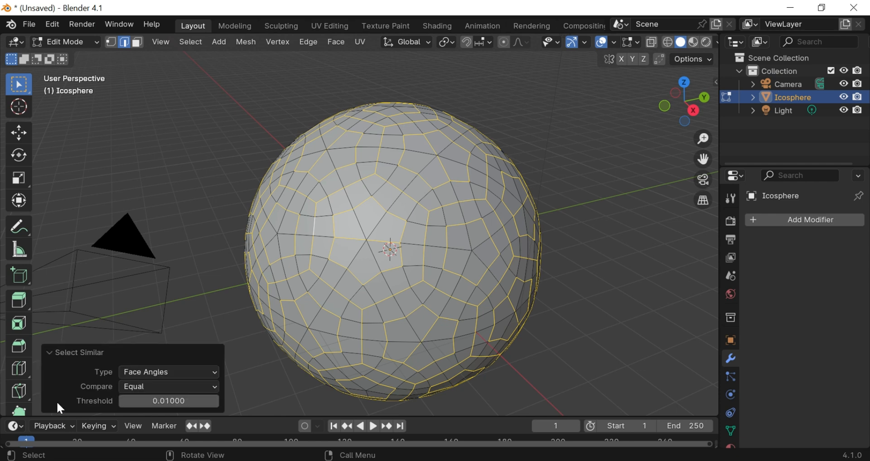
left_click(163, 401)
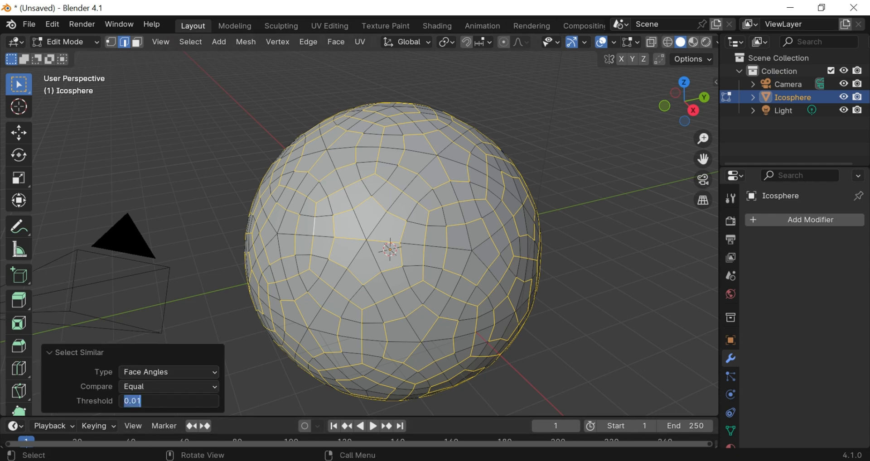
type("0.")
type("000005")
key("Return")
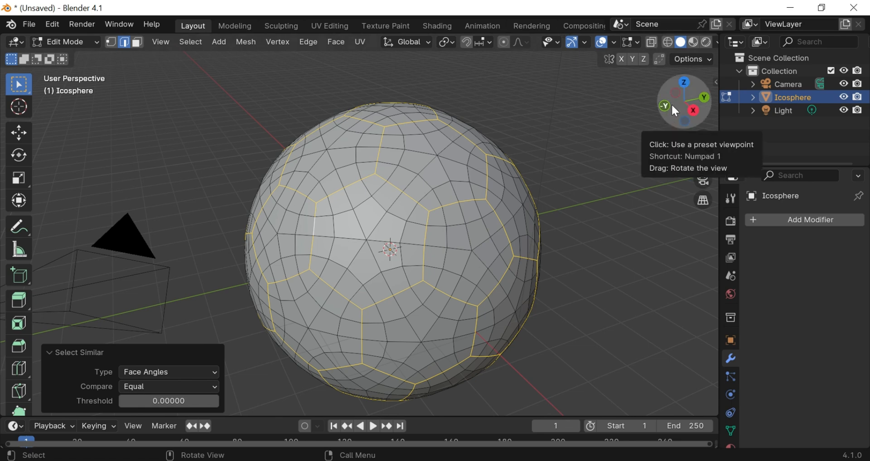
- Bevel the selected panel outline edges with one segment and a width of about 0.03 m
left_click_drag(673, 111, 612, 140)
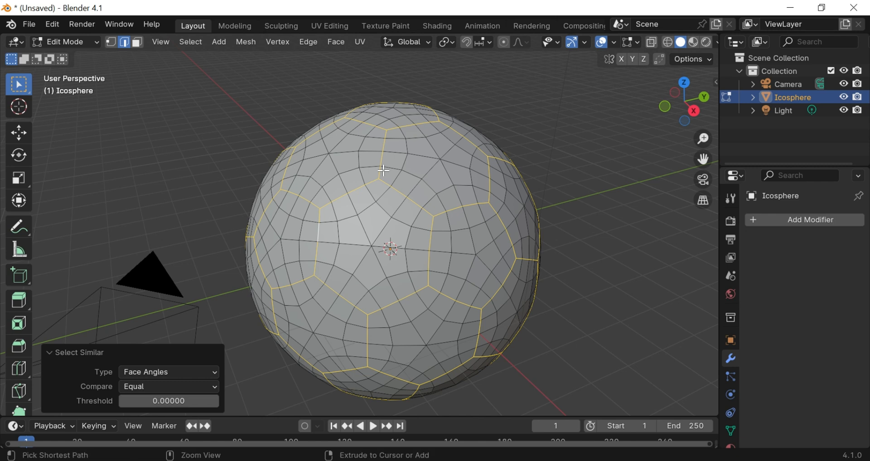
key("ctrl+b")
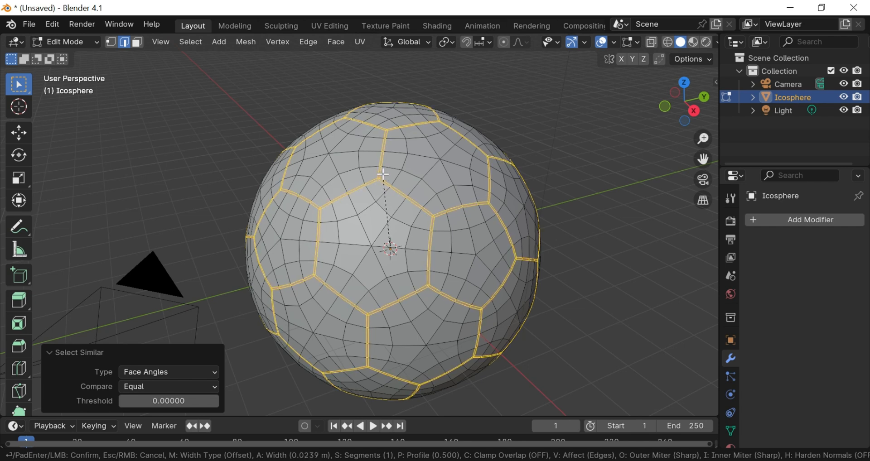
left_click(383, 173)
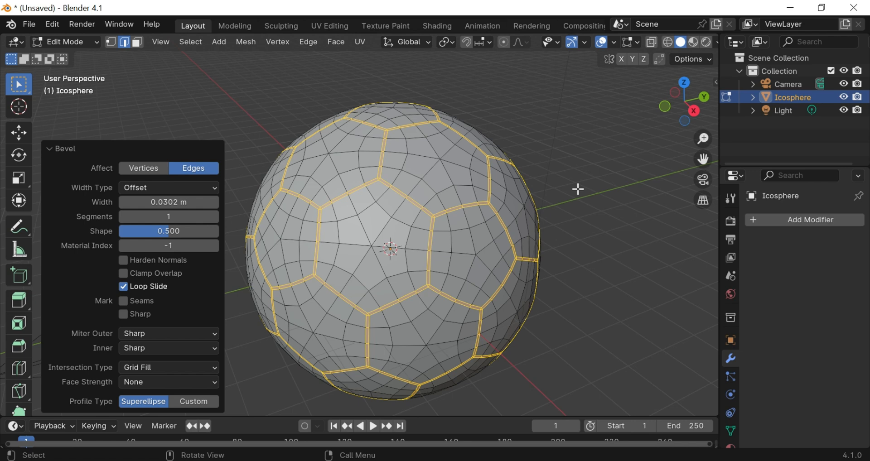
- Extrude the beveled seam faces in place with zero offset
key("e")
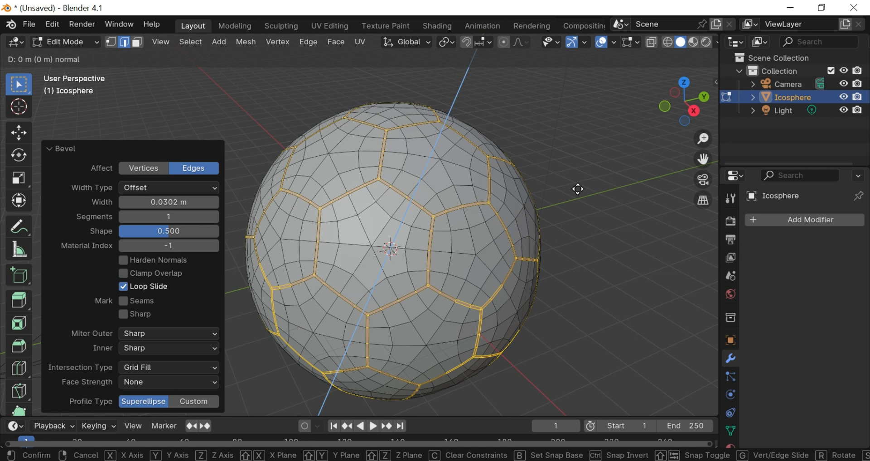
left_click(577, 189)
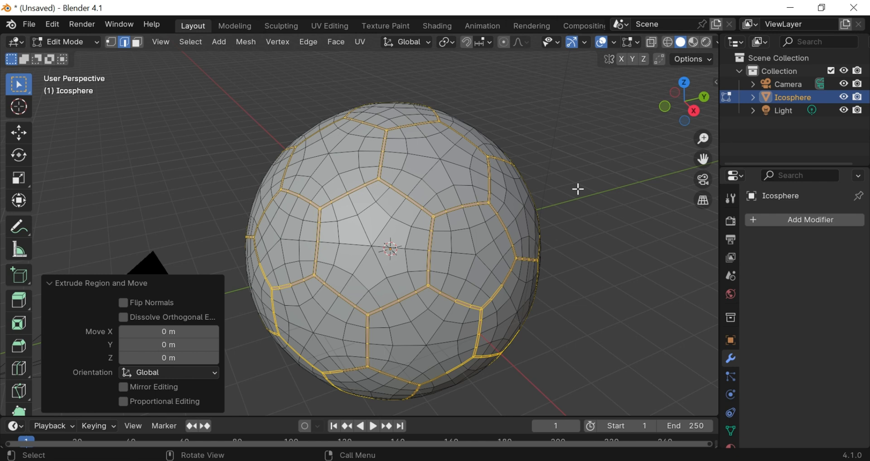
- Scale the extruded seam faces slightly inward to form grooves between the panels and return to Object Mode
key("s")
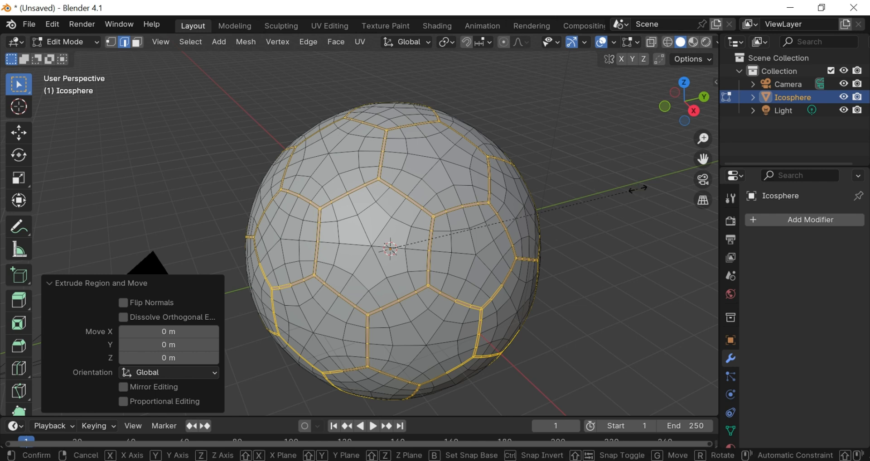
left_click(604, 191)
key("Tab")
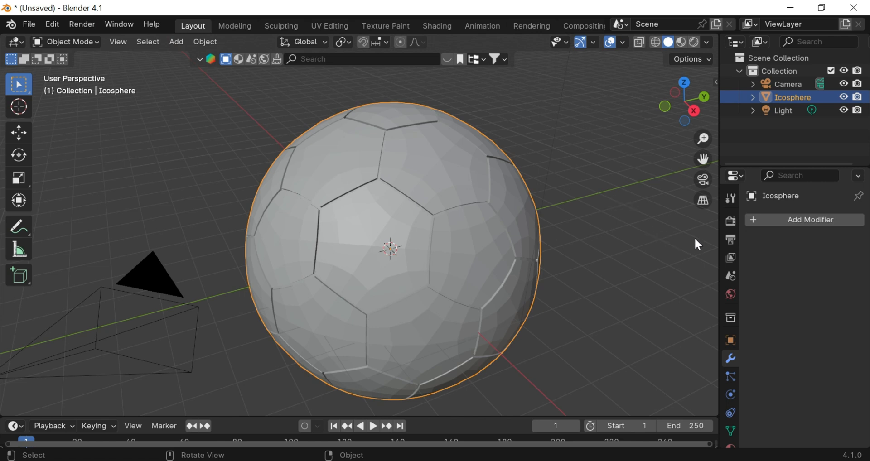
- Add a Subdivision Surface modifier to the icosphere with its viewport levels set to 2
left_click(756, 221)
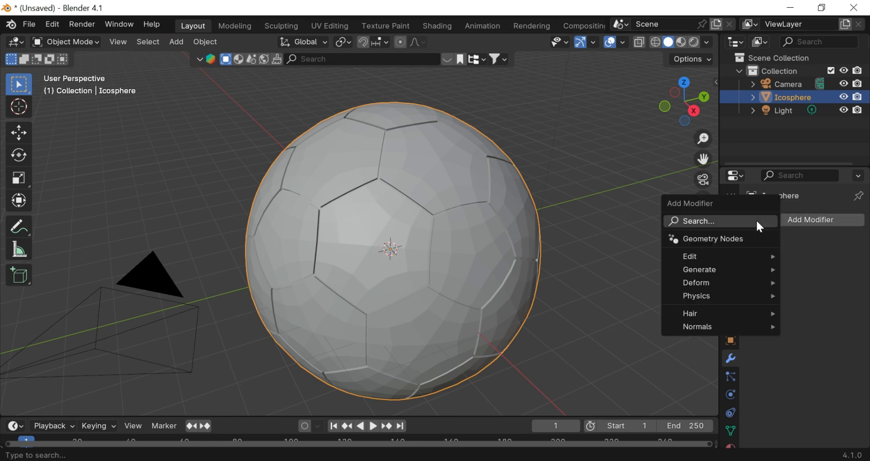
left_click(760, 224)
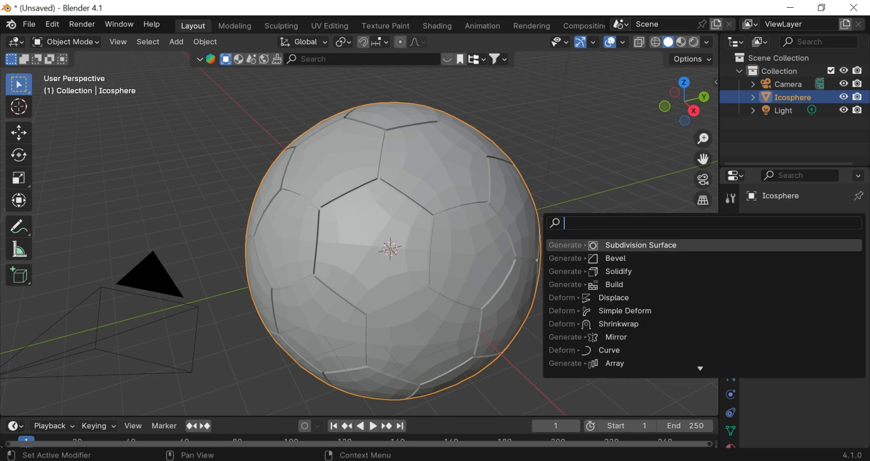
left_click(651, 249)
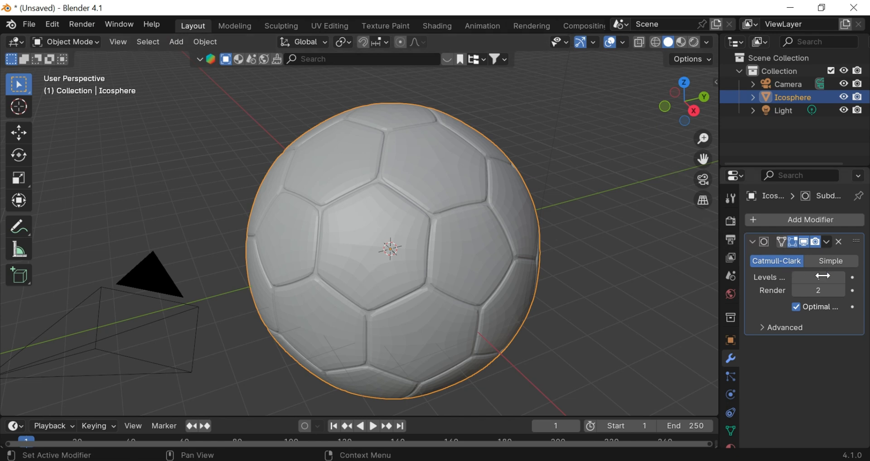
left_click(841, 278)
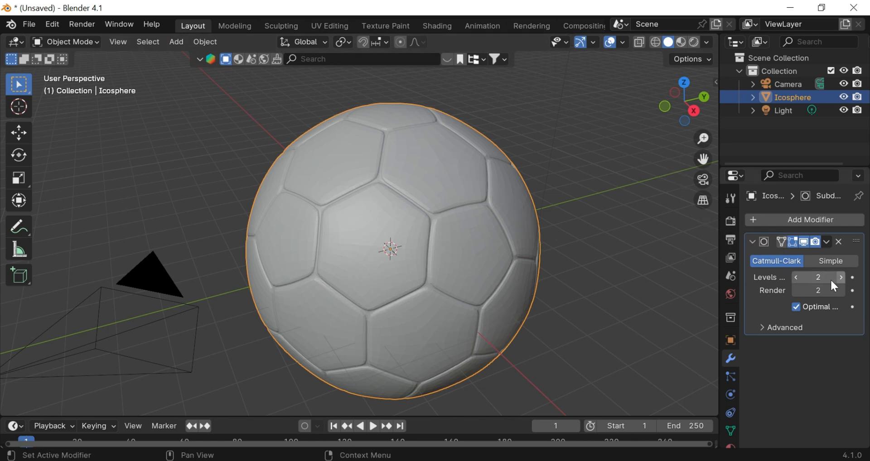
- Apply Shade Smooth by Angle to the ball and switch the viewport shading to Material Preview
right_click(355, 160)
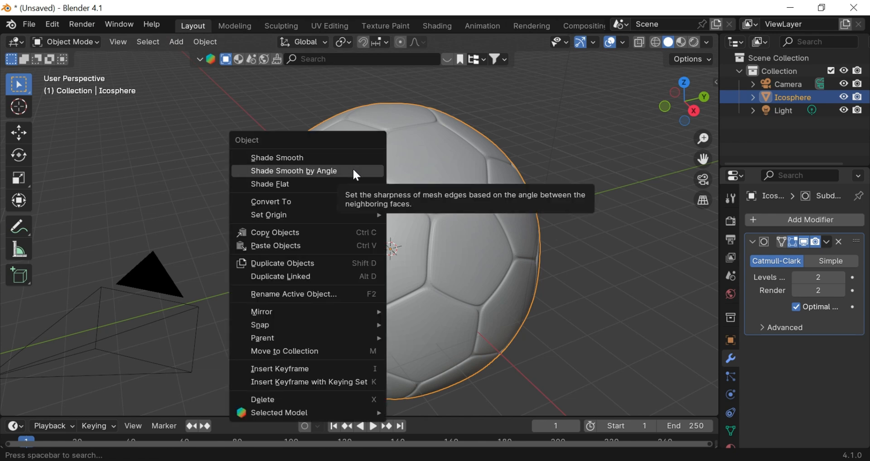
left_click(354, 172)
left_click_drag(685, 100, 688, 89)
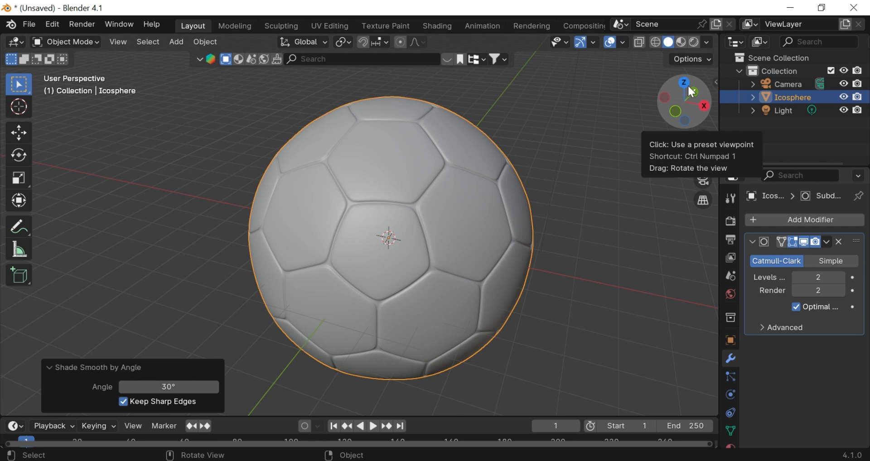
left_click(681, 45)
left_click_drag(704, 138, 703, 123)
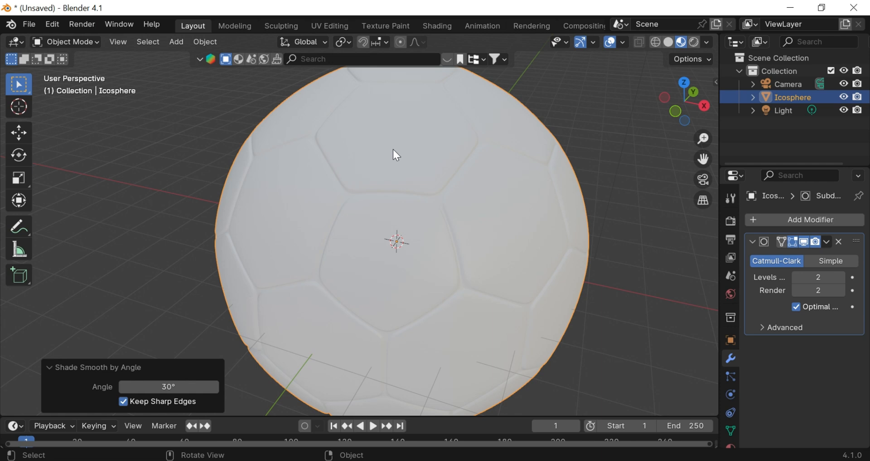
- In Edit Mode, select the front pentagon panel by growing a vertex selection from its centre vertex to its seams
left_click(63, 42)
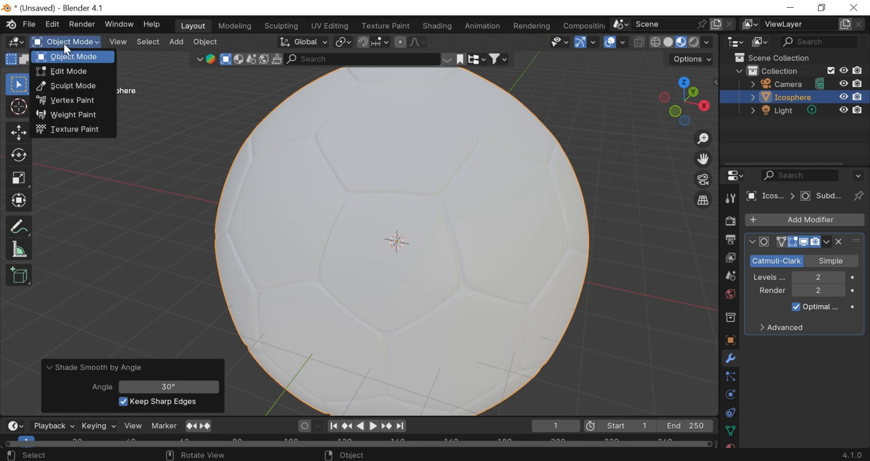
left_click(63, 71)
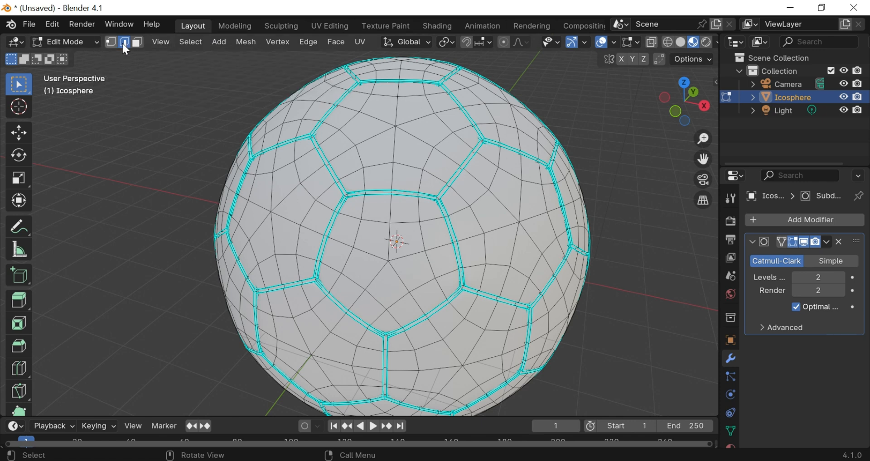
left_click(109, 42)
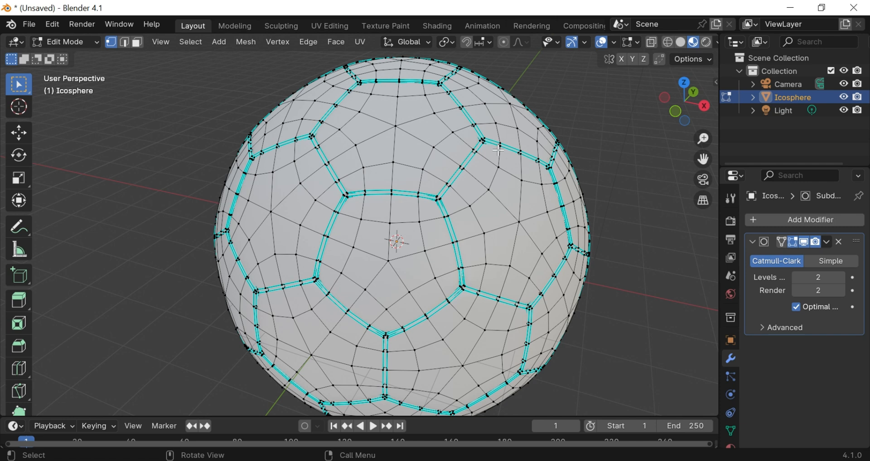
left_click(390, 261)
key("ctrl")
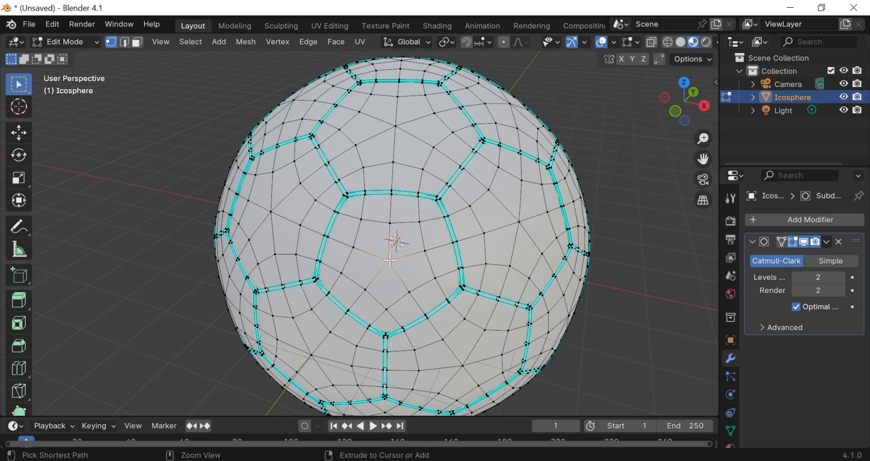
key("ctrl+KP_Add")
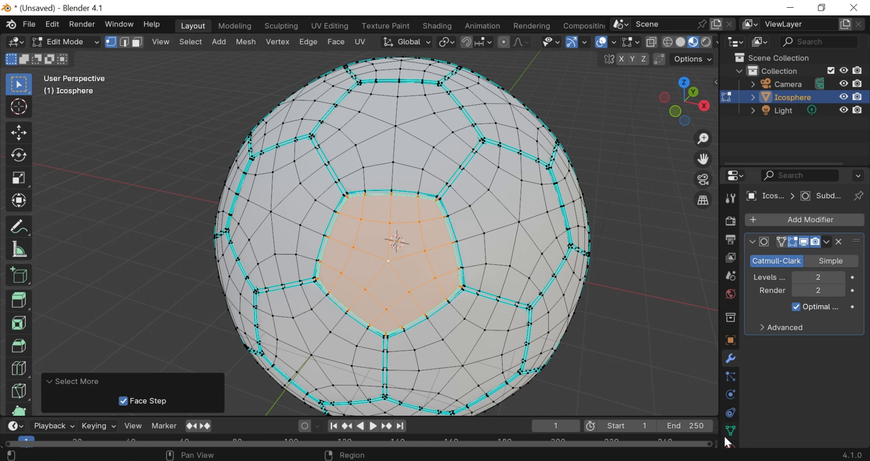
- Create a new material for the icosphere and name it white
scroll(724, 438, "down", 1)
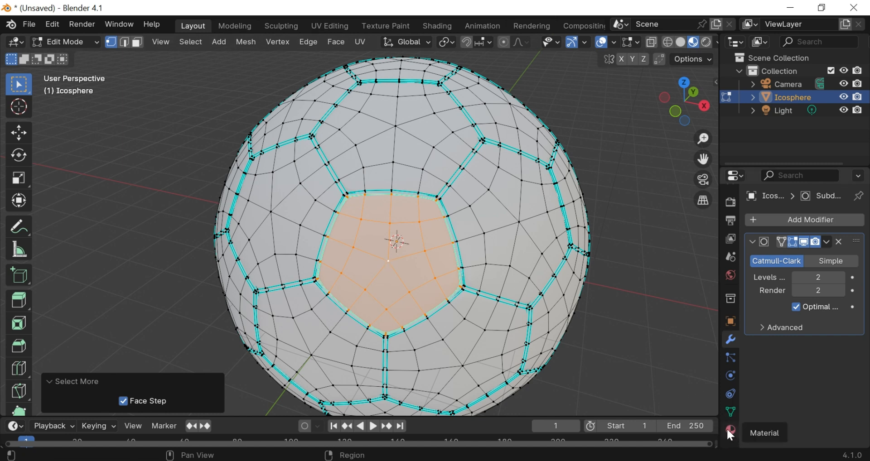
left_click(730, 430)
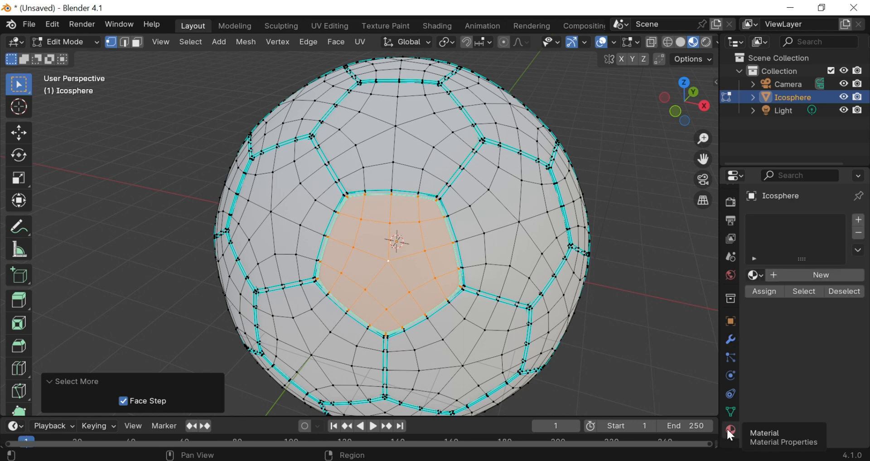
left_click(800, 282)
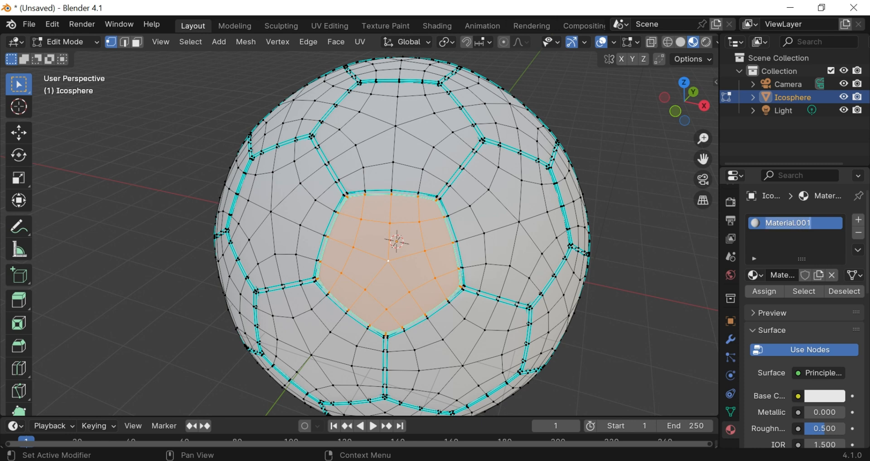
type("white")
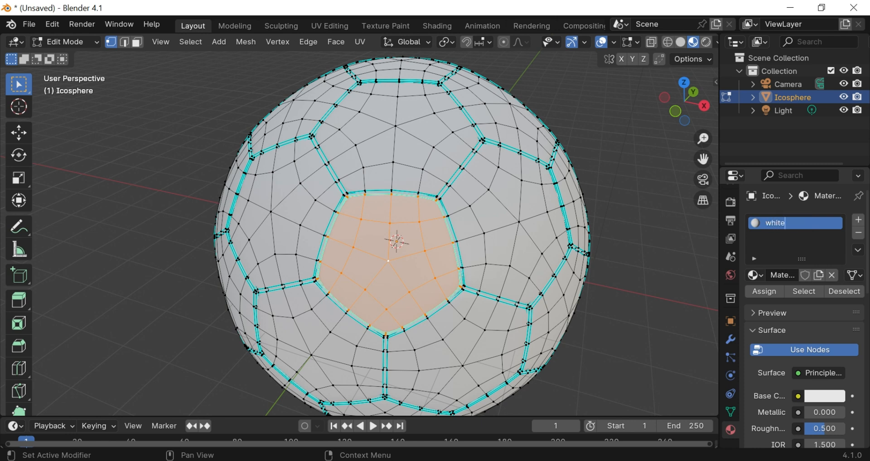
key("Return")
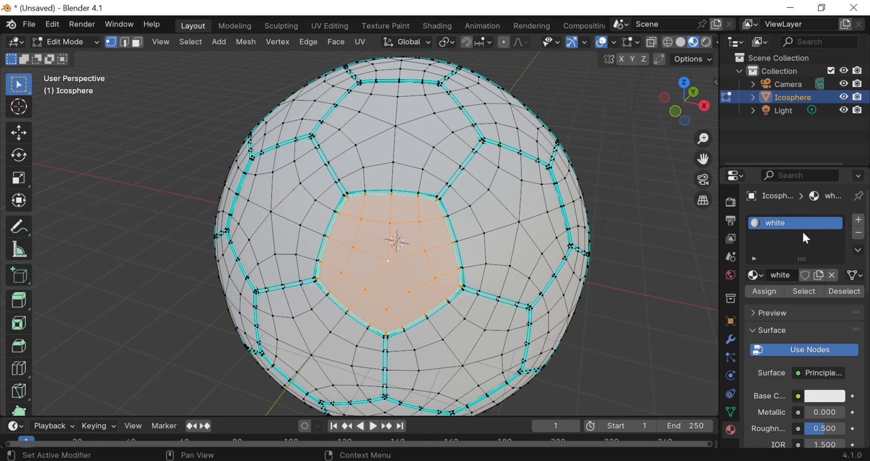
- Add a second material slot holding a new material named black
left_click(858, 220)
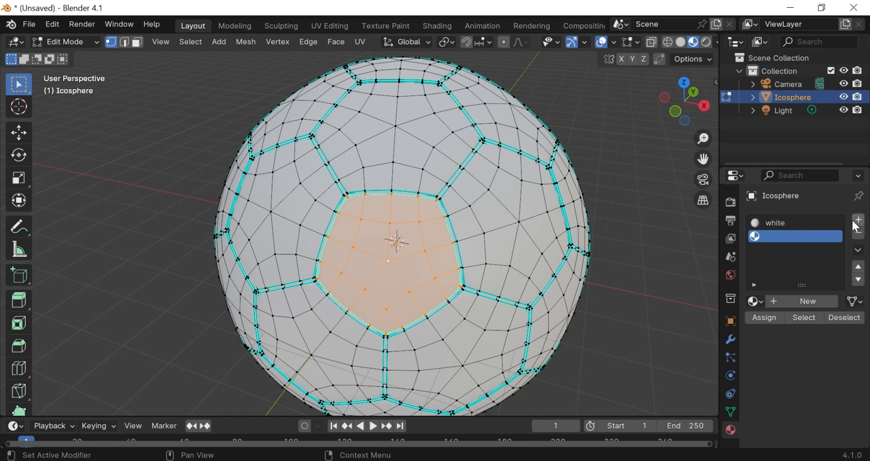
left_click(792, 300)
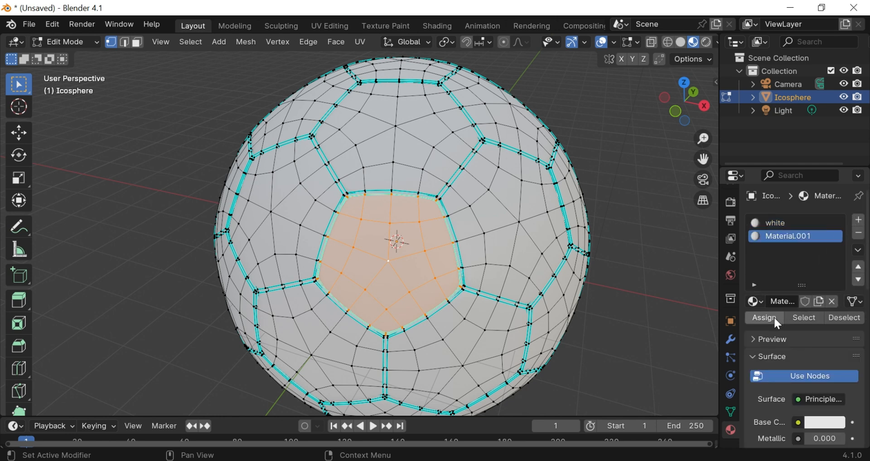
type("black")
key("Return")
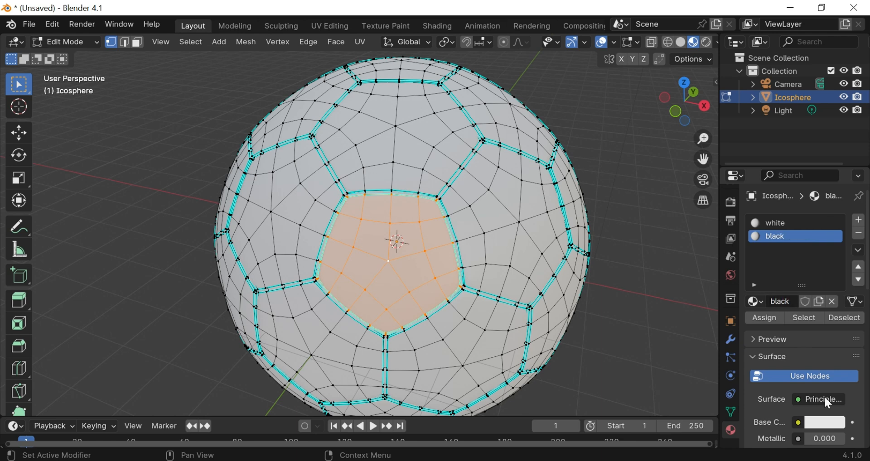
- Darken the second material's base color to black and assign it to the selected pentagon panel
left_click(828, 422)
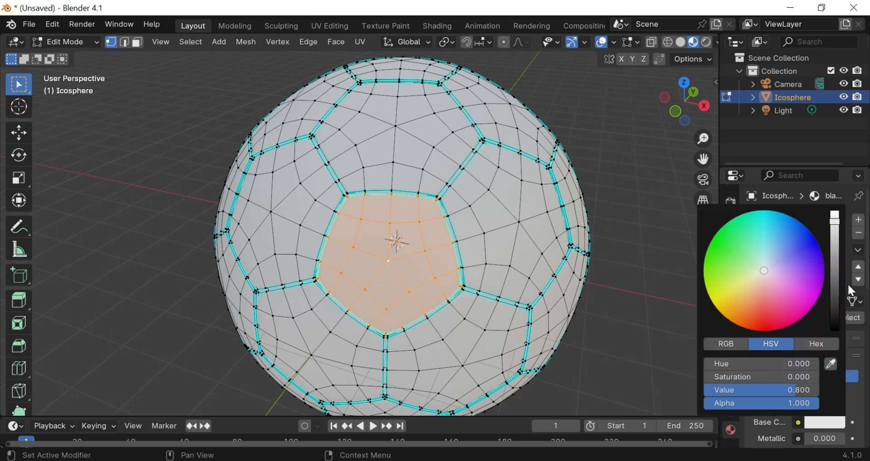
scroll(845, 285, "down", 16)
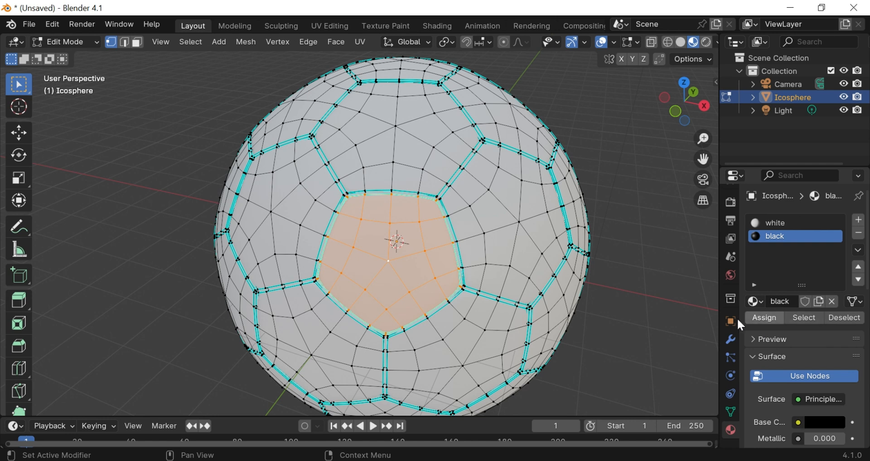
left_click(765, 318)
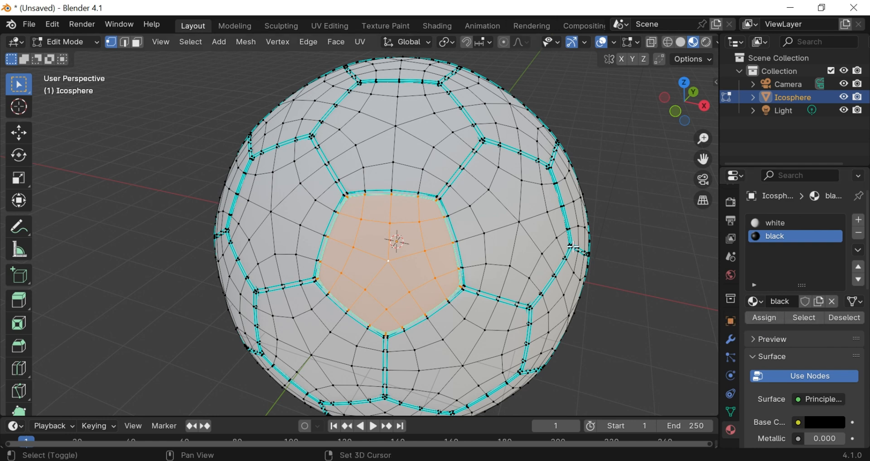
- Extend the selection to all similar Face Regions, assign the black material to these pentagons, and return to Object Mode
key("shift+g")
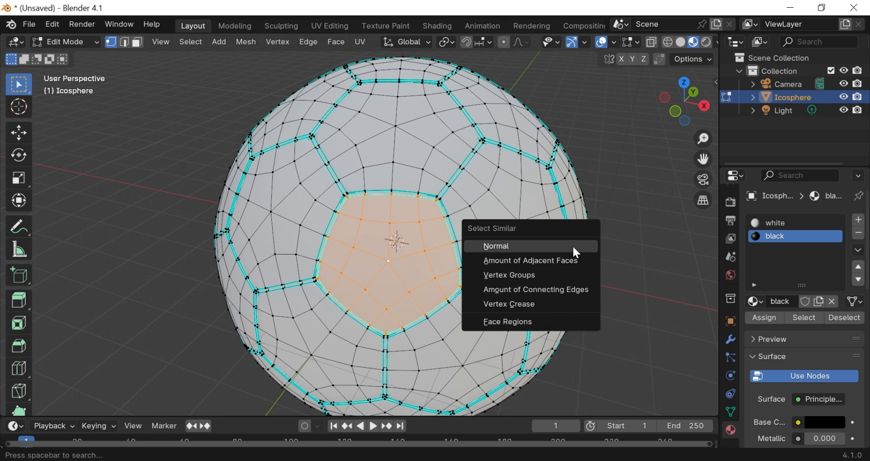
left_click(526, 322)
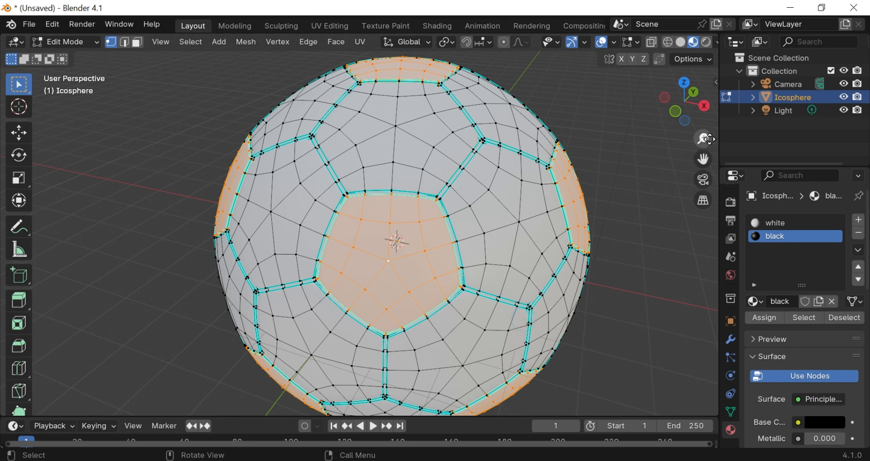
left_click_drag(703, 138, 703, 165)
mouse_move(695, 94)
left_mouse_down()
mouse_move(654, 129)
mouse_move(653, 107)
mouse_move(695, 89)
left_mouse_up()
left_click(765, 318)
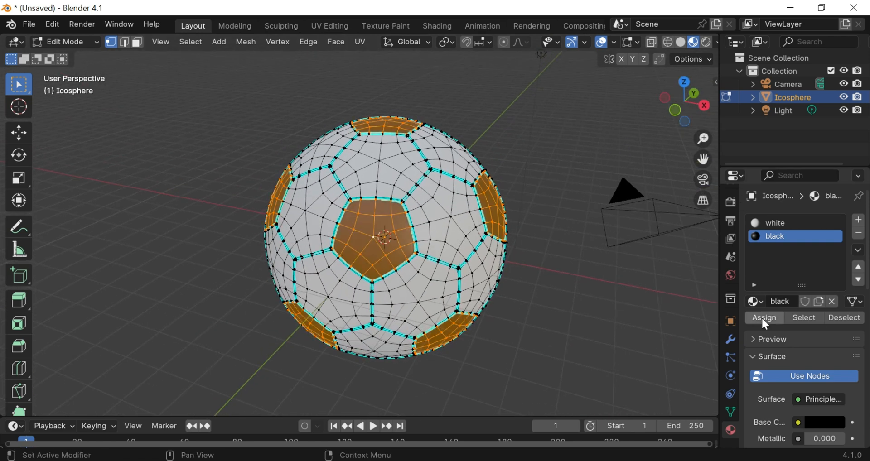
left_click(612, 298)
key("Tab")
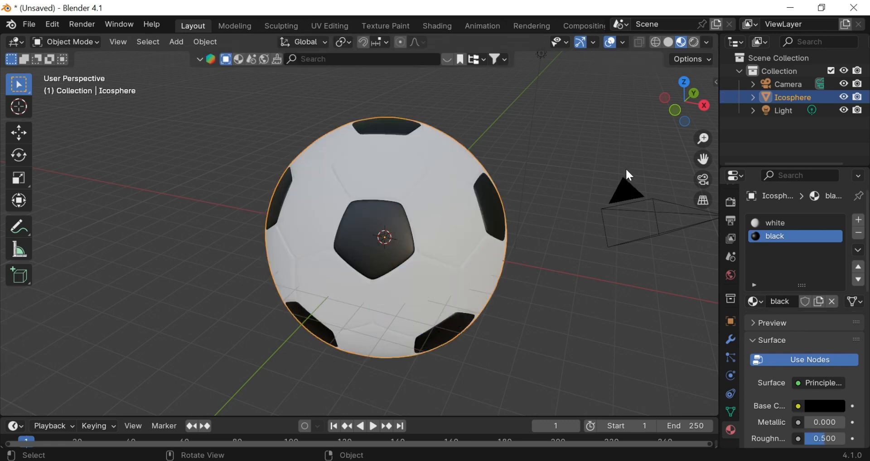
- Set the black material's roughness to 0.000
mouse_move(681, 96)
left_mouse_down()
mouse_move(671, 110)
mouse_move(678, 106)
left_mouse_up()
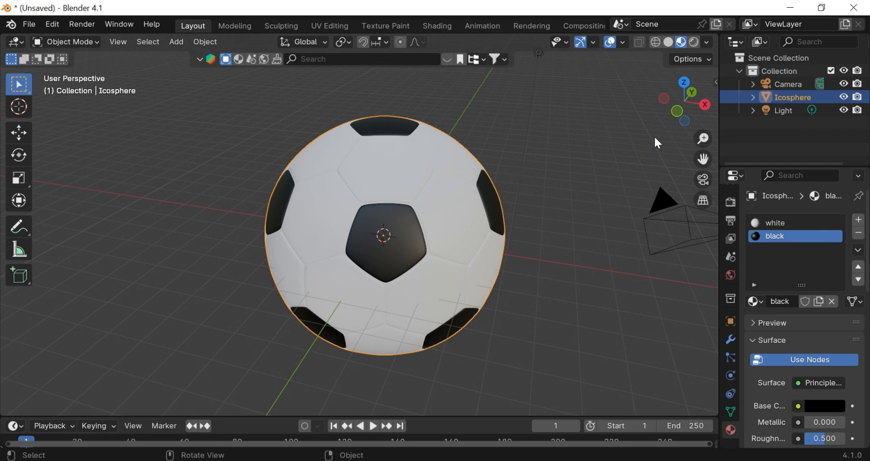
scroll(861, 254, "down", 3)
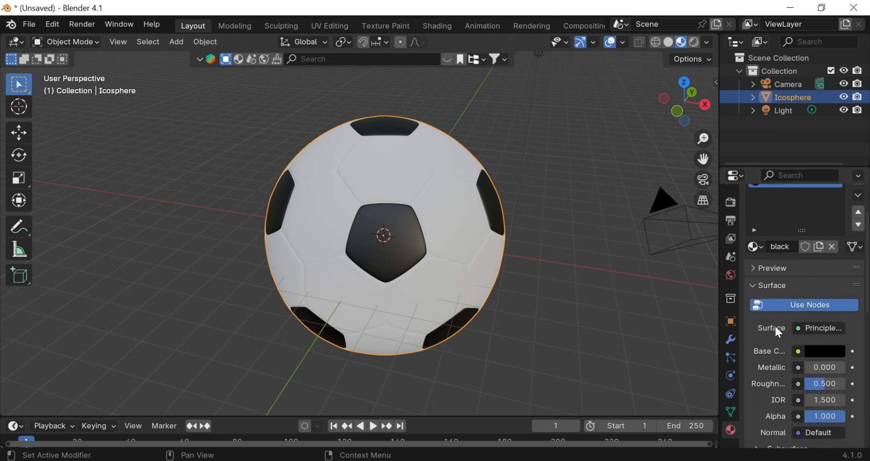
left_click_drag(822, 384, 799, 385)
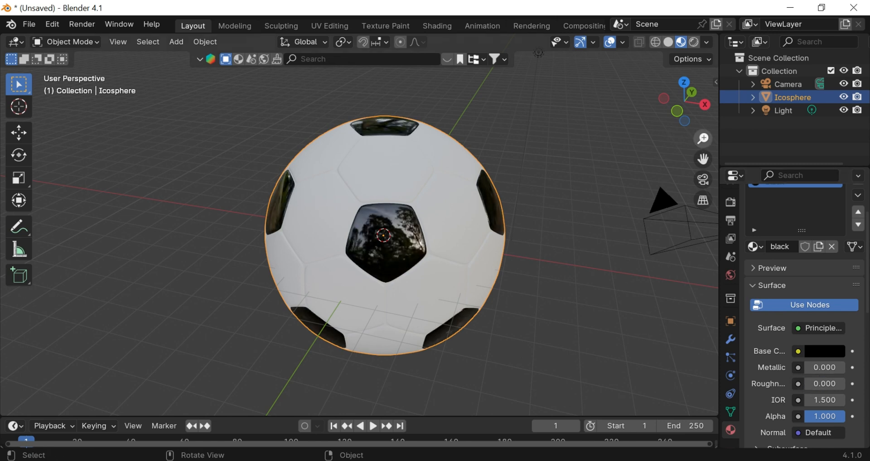
- Select the white material and set its roughness to 0.000
left_click_drag(700, 133, 675, 110)
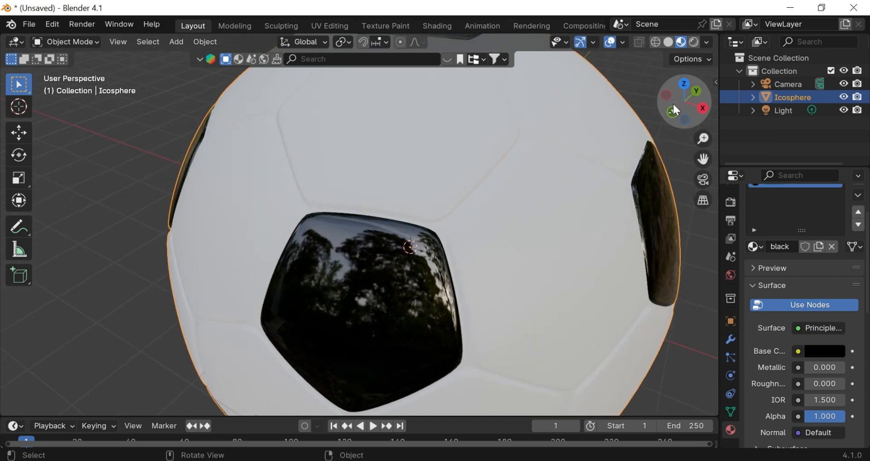
scroll(755, 267, "up", 3)
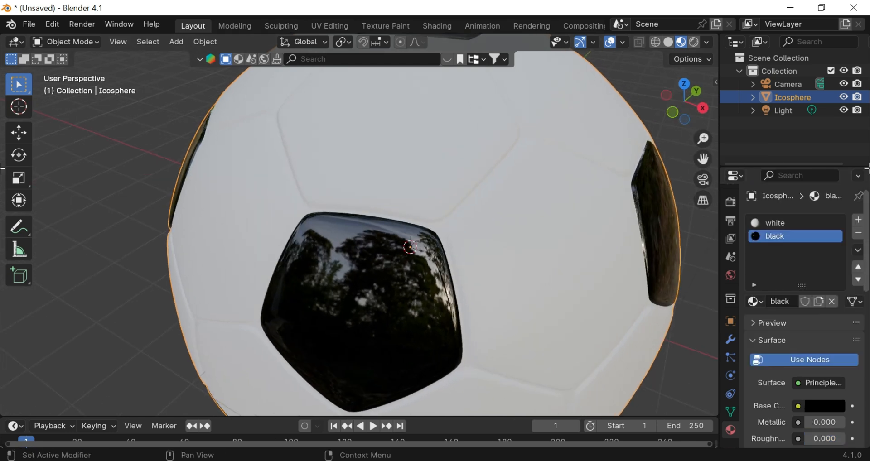
left_click(769, 225)
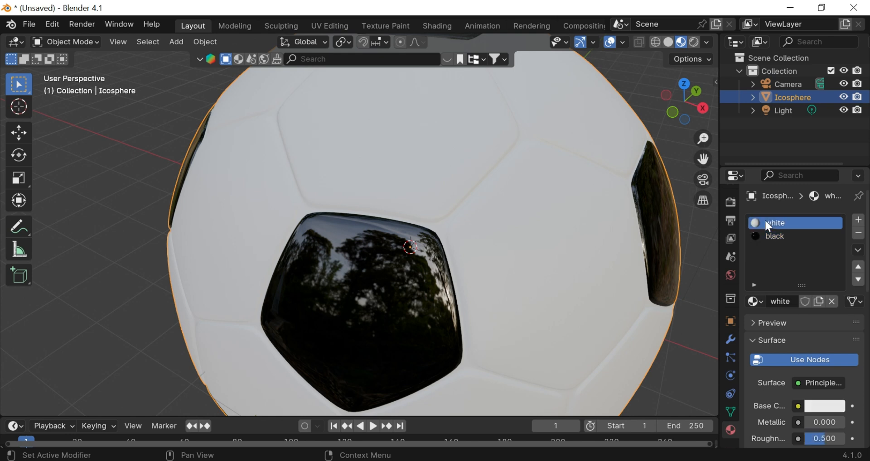
scroll(806, 308, "down", 4)
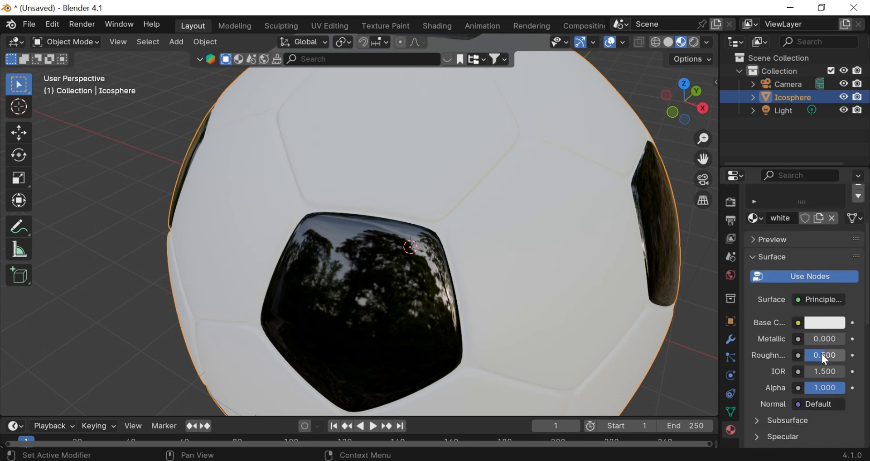
left_click_drag(824, 358, 795, 355)
left_click(680, 383)
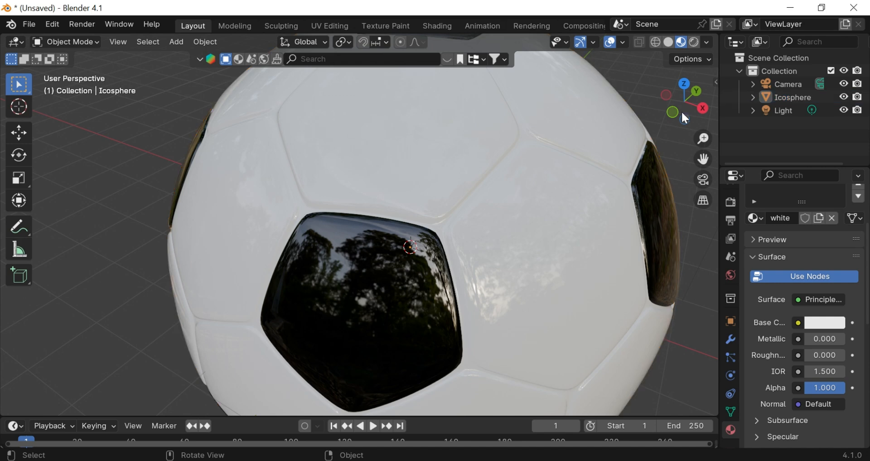
left_click_drag(703, 139, 705, 106)
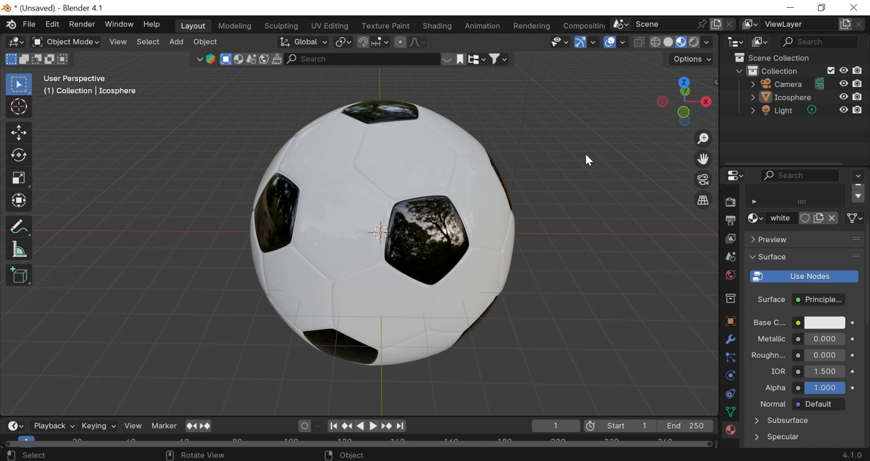
- Switch the online asset search to HDR environments and search for football
left_click(265, 61)
left_click(453, 59)
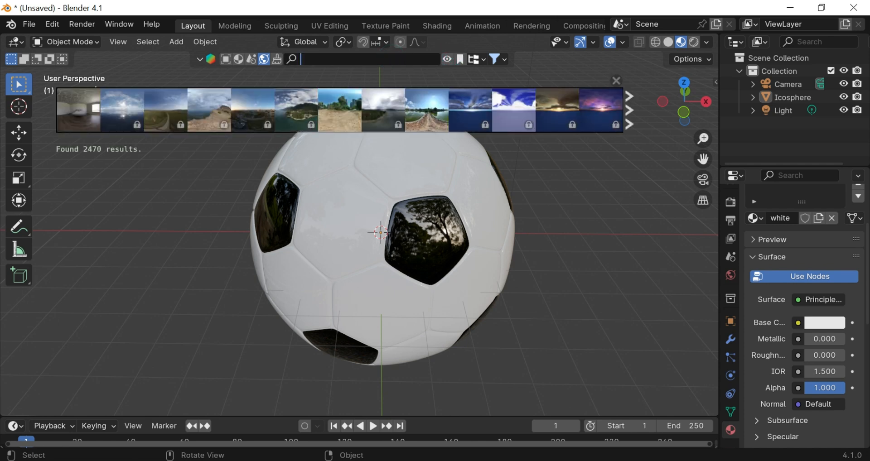
type("football")
key("Return")
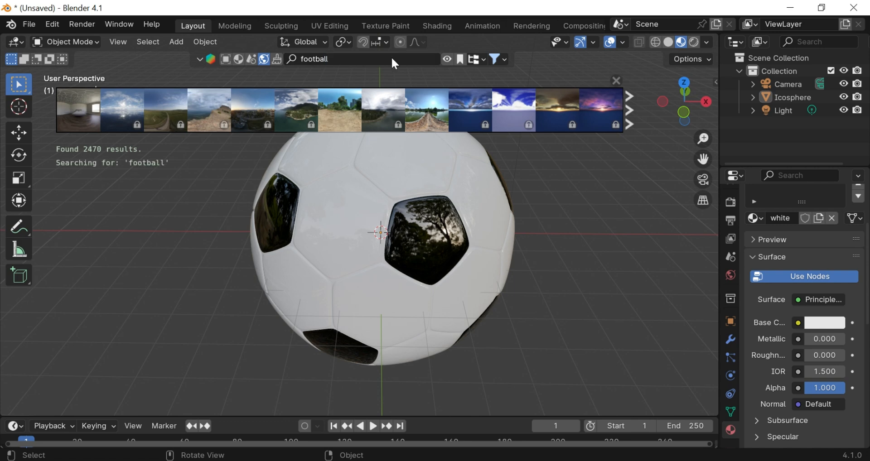
- Download the Outdoor Football Field HDR with palm trees and cloudy sky at 4096 resolution, and close the asset results
mouse_move(86, 114)
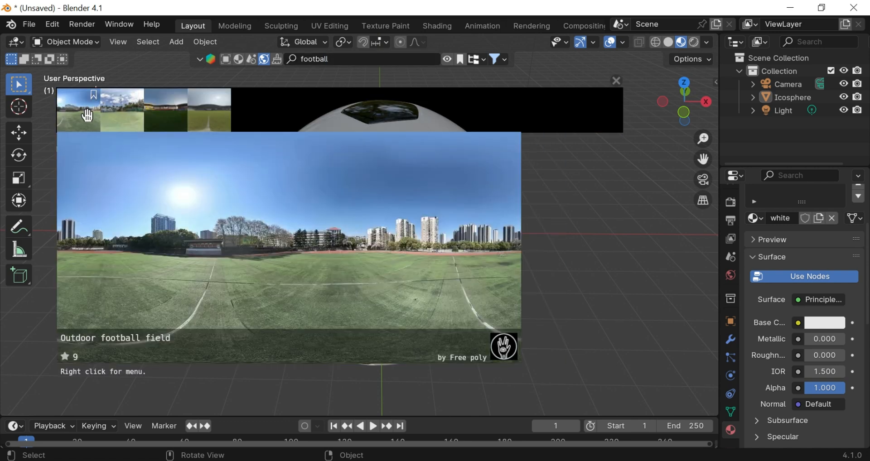
mouse_move(117, 116)
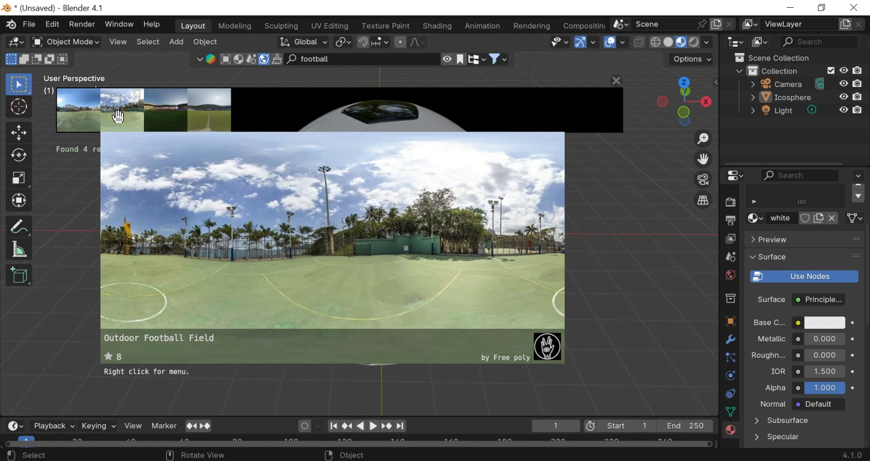
left_click(126, 117)
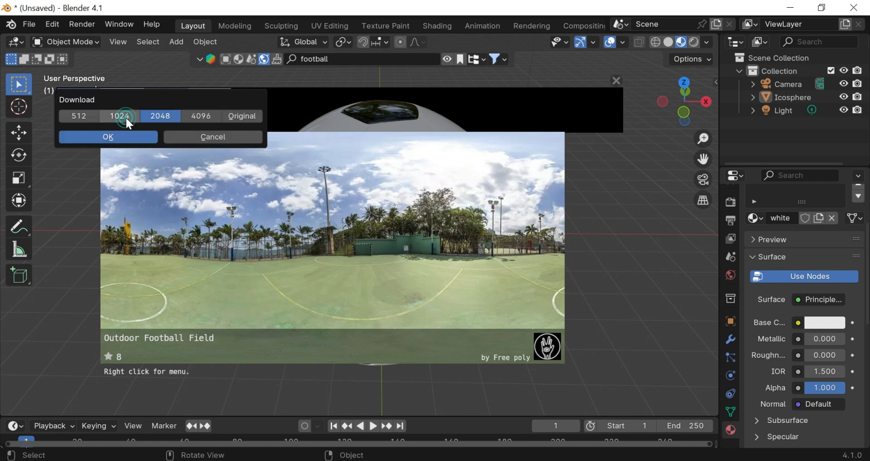
left_click(212, 122)
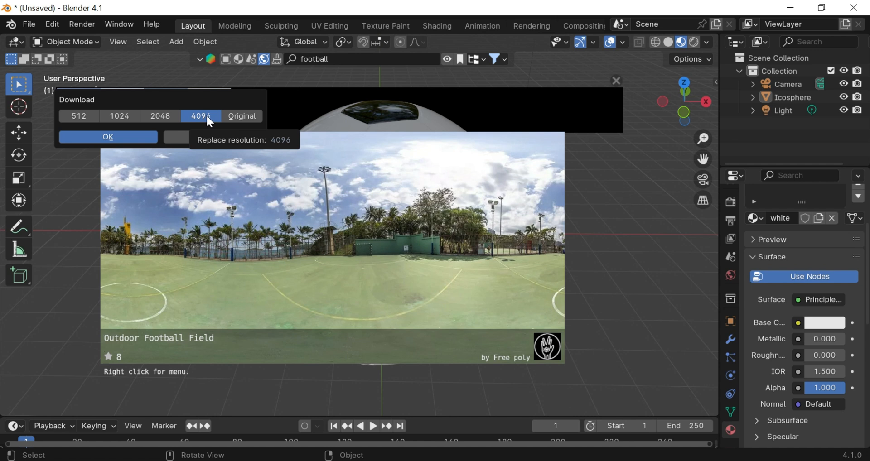
left_click(140, 139)
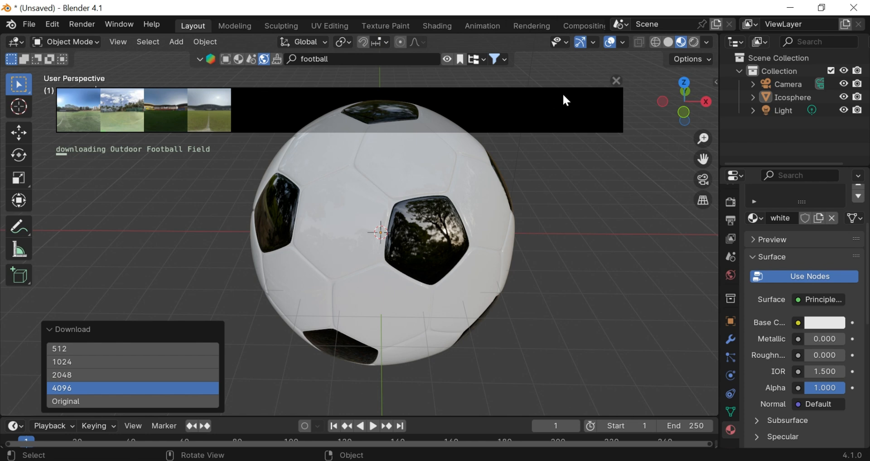
left_click(614, 81)
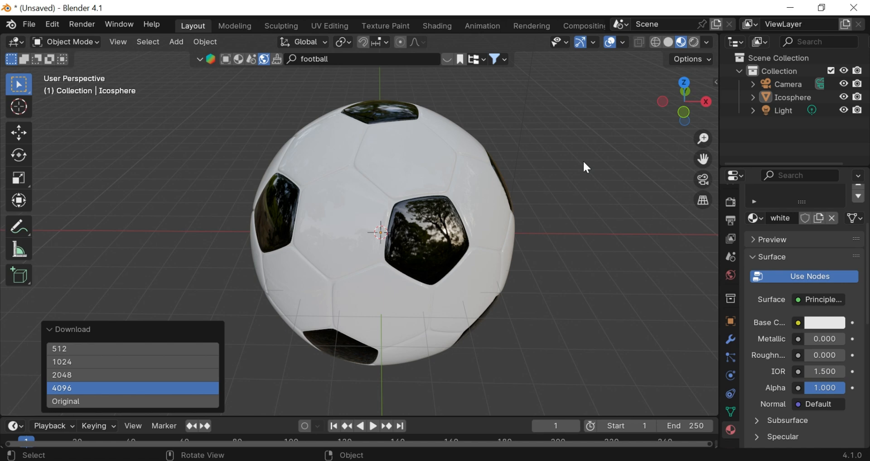
- Look through the camera and set its focal length to 22 mm so the whole ball fits in the frame
key("KP_0")
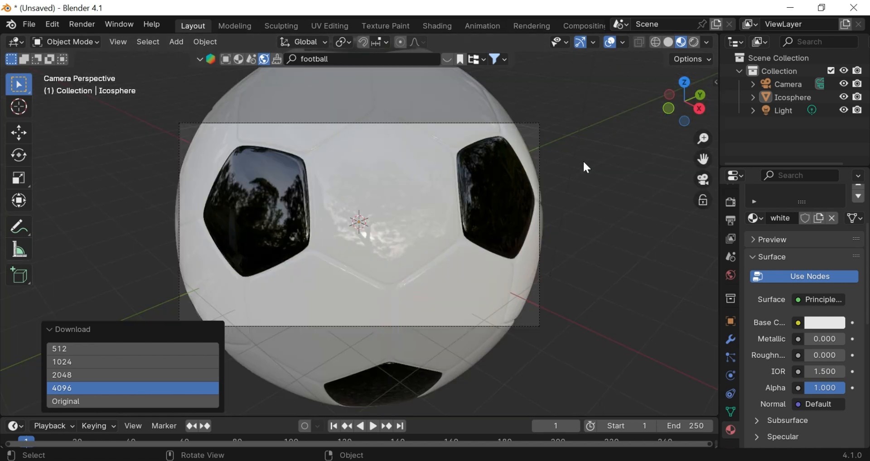
left_click(788, 85)
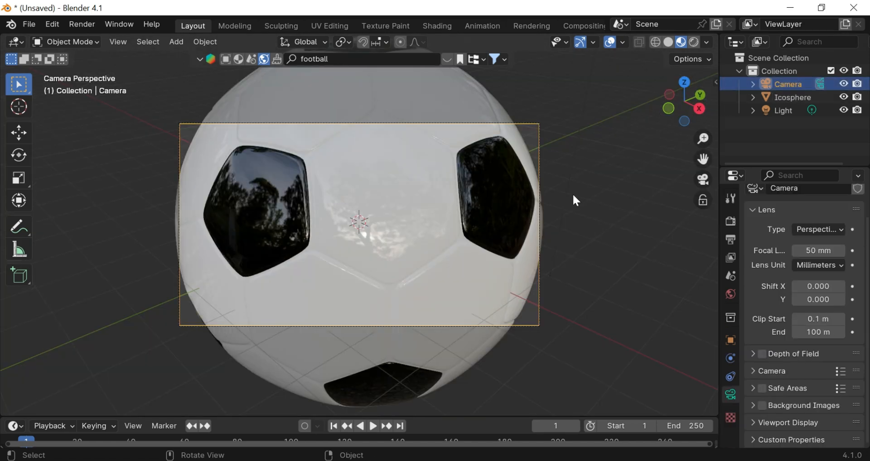
left_click_drag(819, 251, 766, 250)
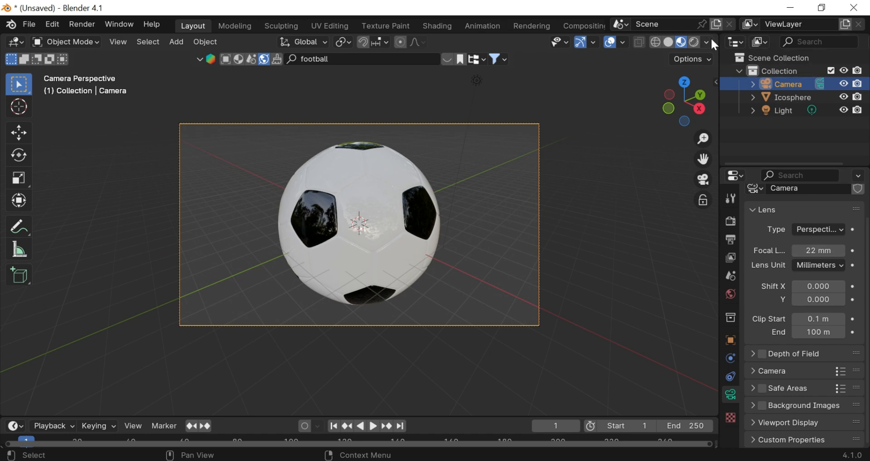
- Display the scene in rendered shading and enable Render Region in the output format settings
left_click(694, 42)
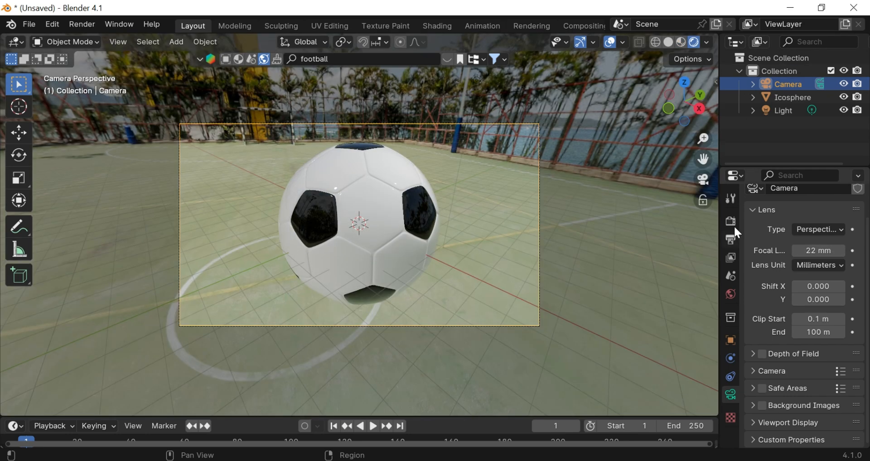
left_click(731, 222)
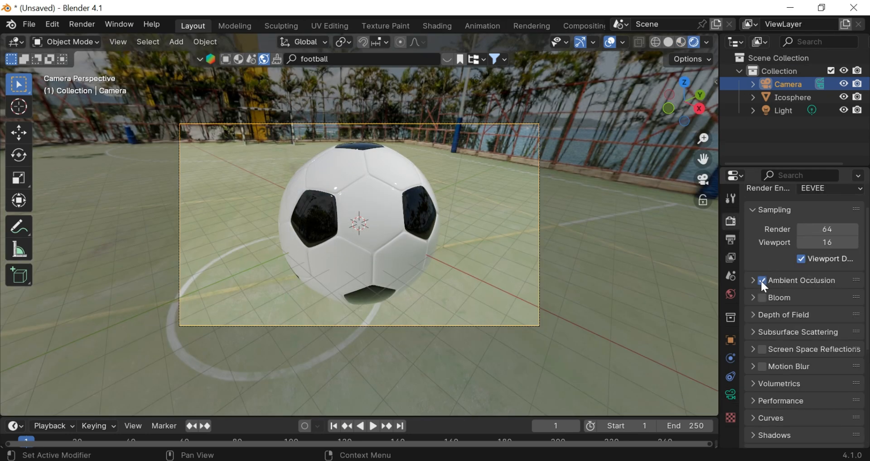
left_click(730, 240)
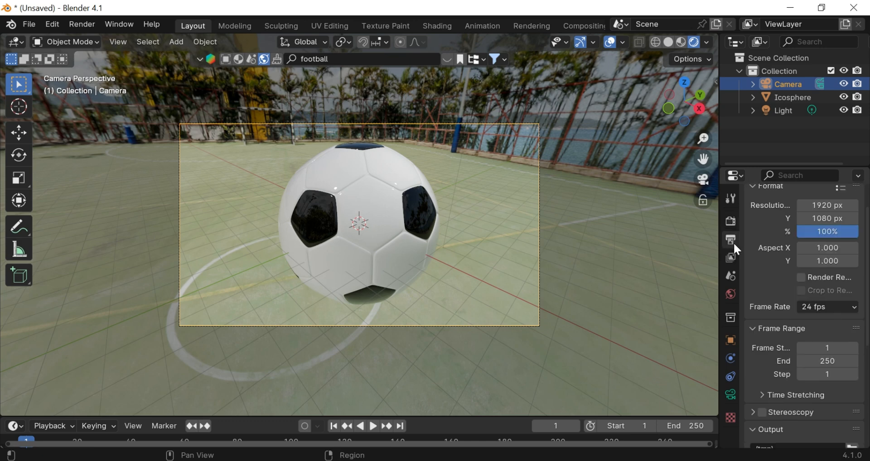
left_click(805, 277)
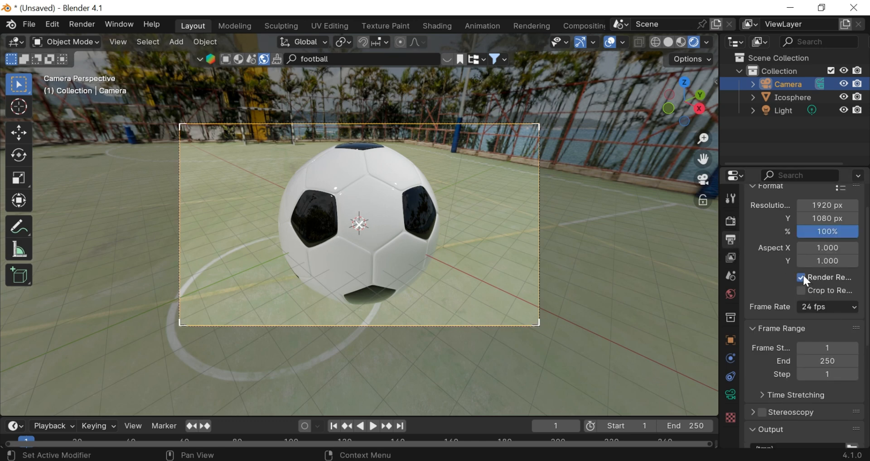
- Set the world background strength to 0.600 and deselect the camera
left_click(730, 299)
mouse_move(824, 323)
left_mouse_down()
mouse_move(839, 323)
mouse_move(813, 323)
left_mouse_up()
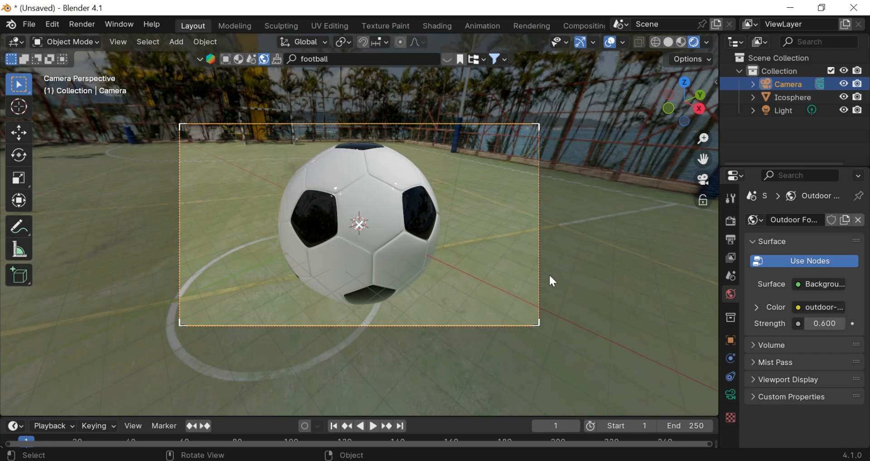
left_click(593, 261)
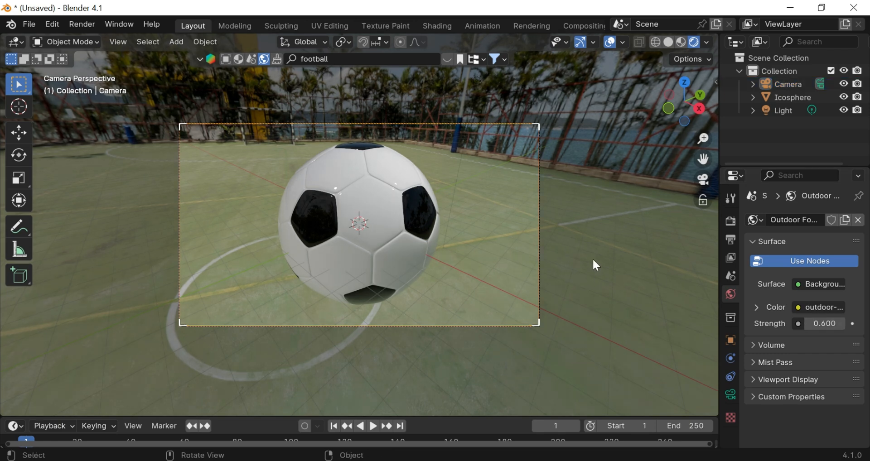
left_click(382, 209)
key("g")
key("z")
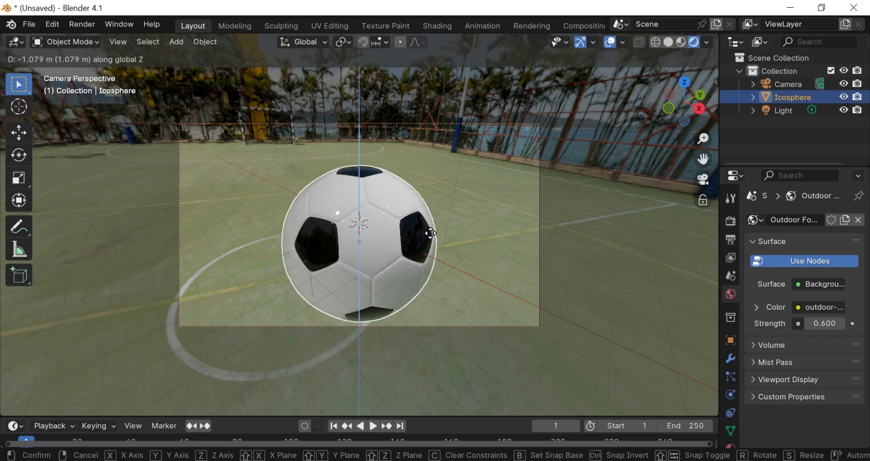
right_click(430, 234)
left_click(591, 209)
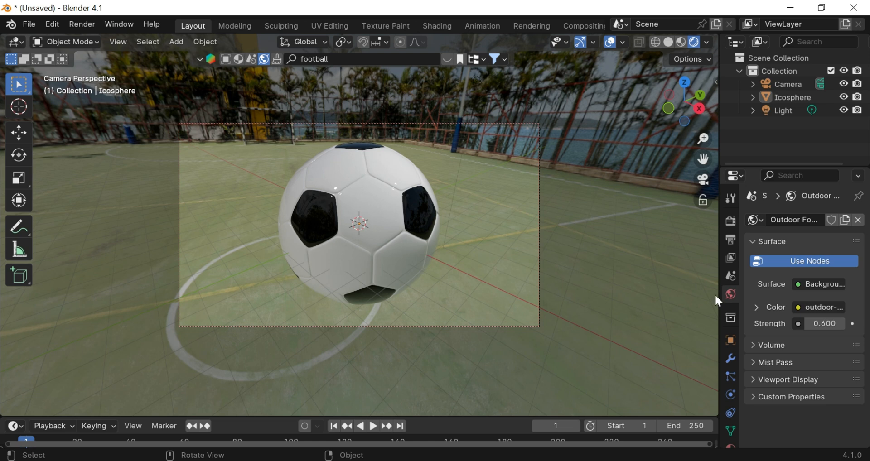
- Change the scene's render engine to Cycles
left_click(749, 345)
left_click(750, 345)
left_click(731, 226)
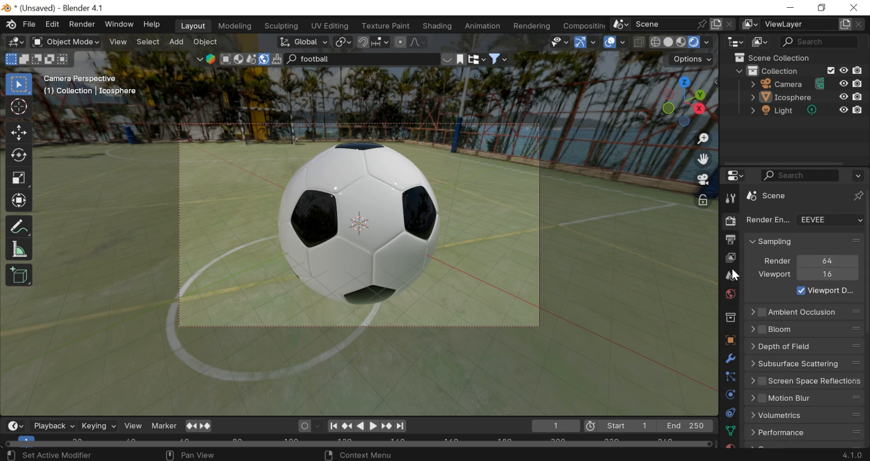
left_click(731, 239)
left_click(730, 221)
left_click(829, 220)
left_click(800, 265)
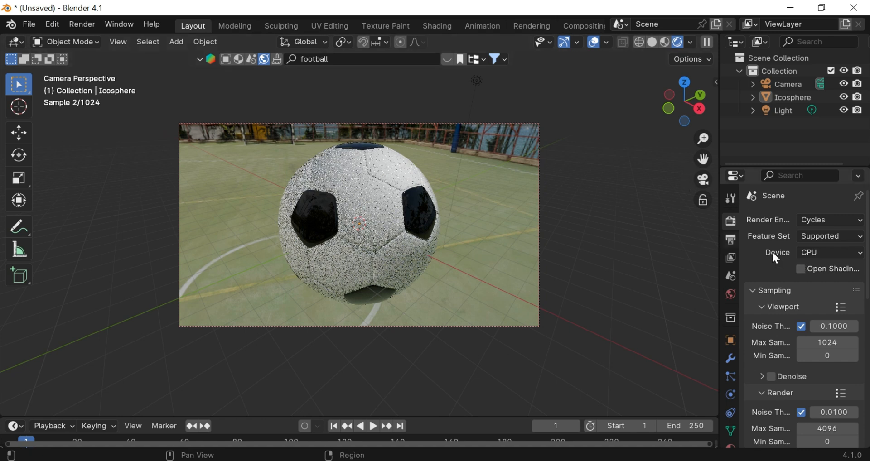
- Set the viewport sampling's maximum samples to 5
scroll(773, 252, "down", 3)
left_click_drag(869, 271, 869, 275)
left_click(828, 278)
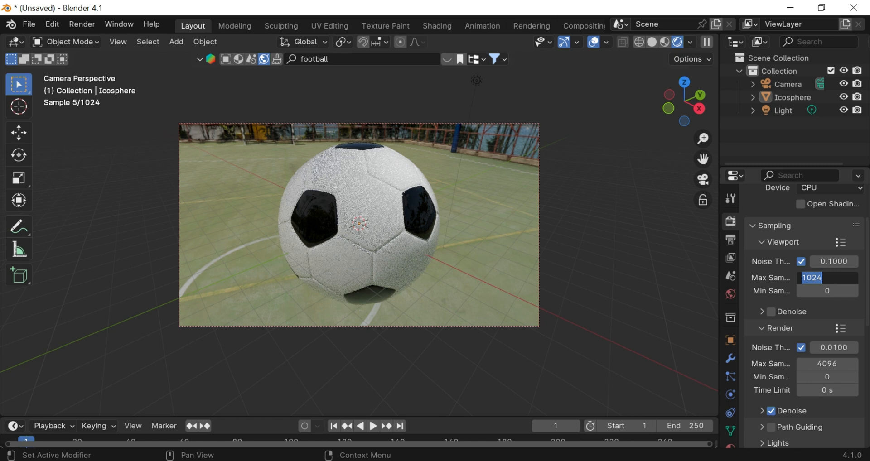
type("5")
key("Return")
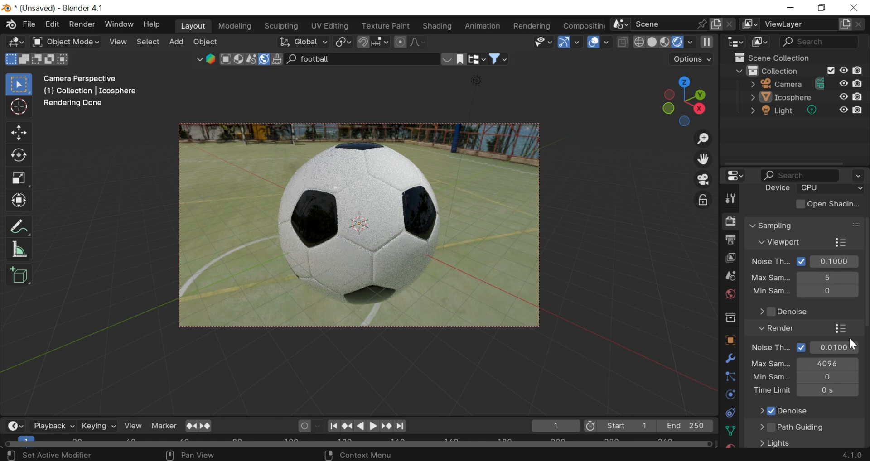
- Set the noise threshold of the final render sampling to 0.1
left_click(826, 349)
type("0.1")
key("Return")
- Turn off Light Tree in the light sampling settings to compare the preview, and enable it again
mouse_move(867, 308)
left_mouse_down()
mouse_move(869, 424)
mouse_move(867, 401)
left_mouse_up()
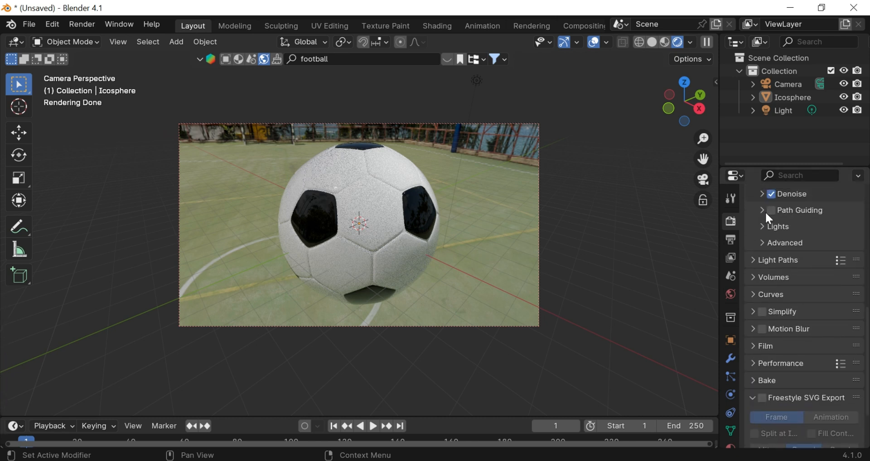
left_click(763, 227)
left_click(804, 246)
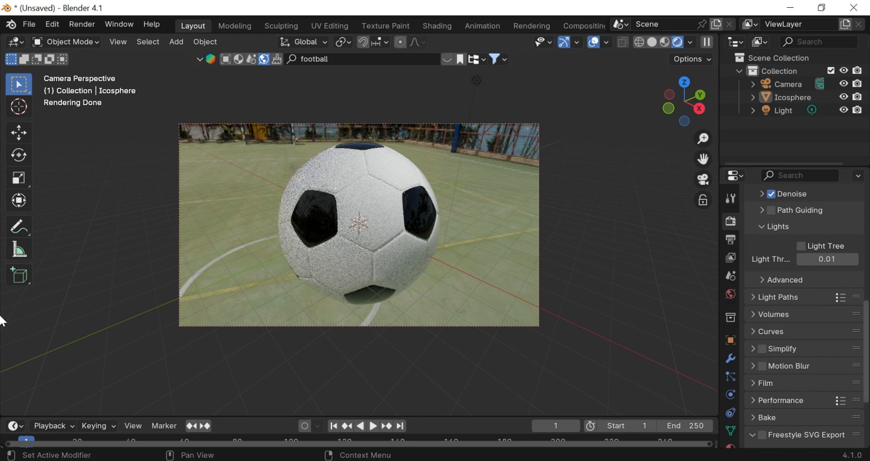
mouse_move(866, 318)
left_mouse_down()
mouse_move(866, 357)
mouse_move(866, 331)
left_mouse_up()
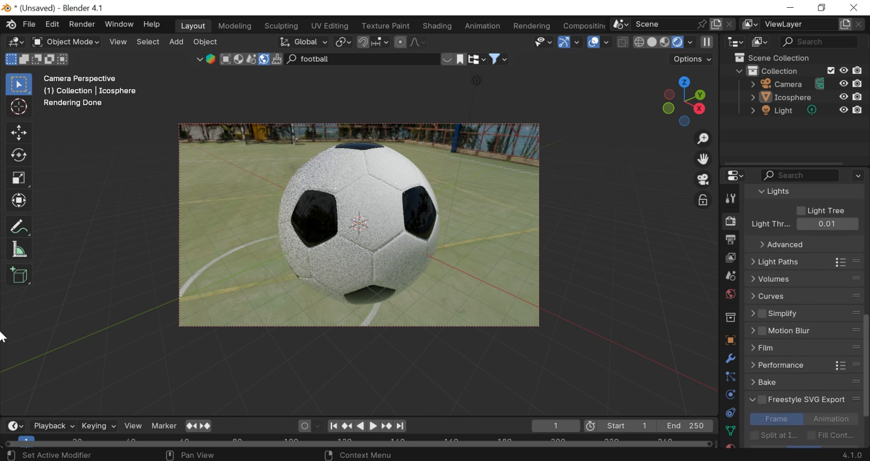
left_click(812, 210)
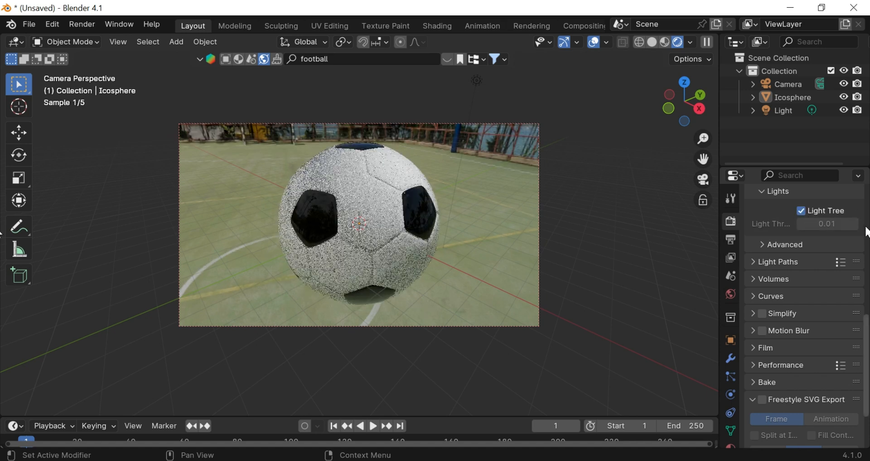
- In the render's color management, set the view transform to Standard and the look to High Contrast
scroll(843, 331, "down", 4)
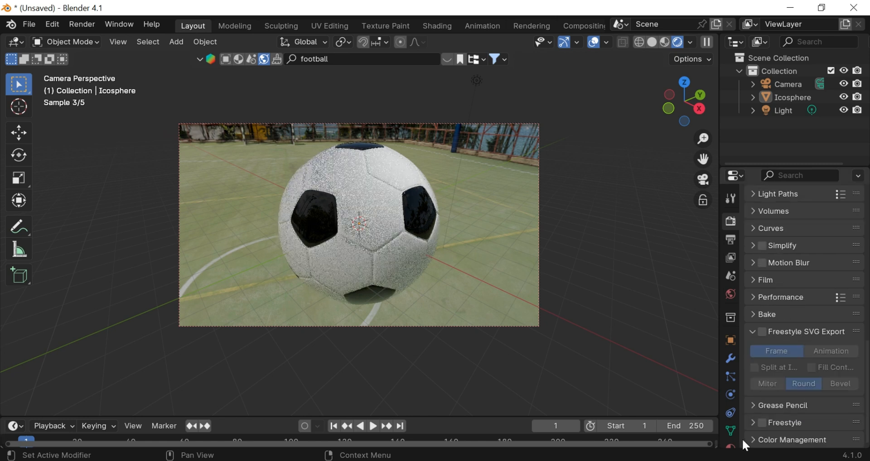
left_click(747, 440)
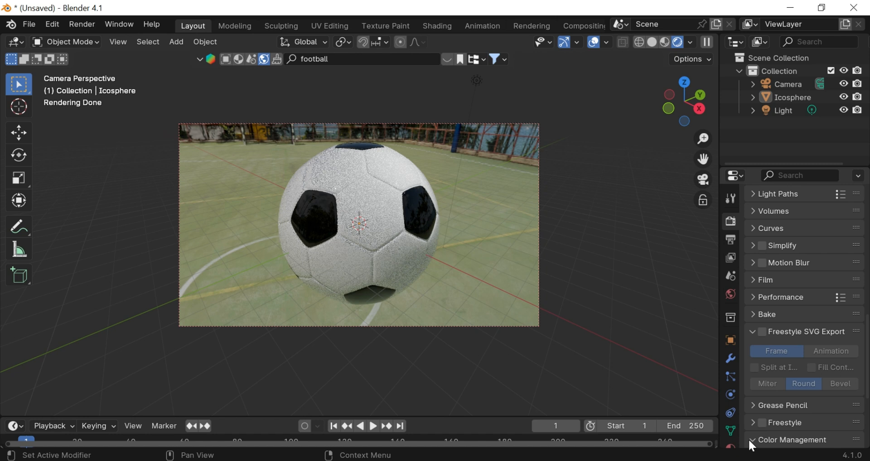
scroll(788, 398, "down", 8)
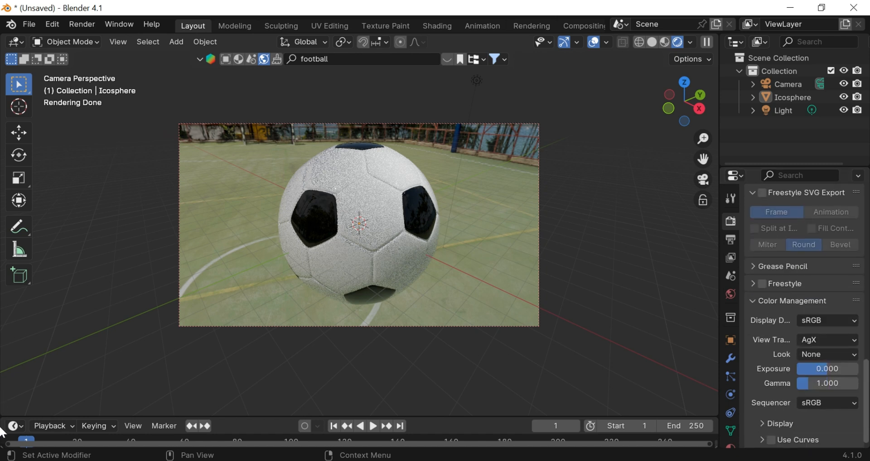
left_click(829, 345)
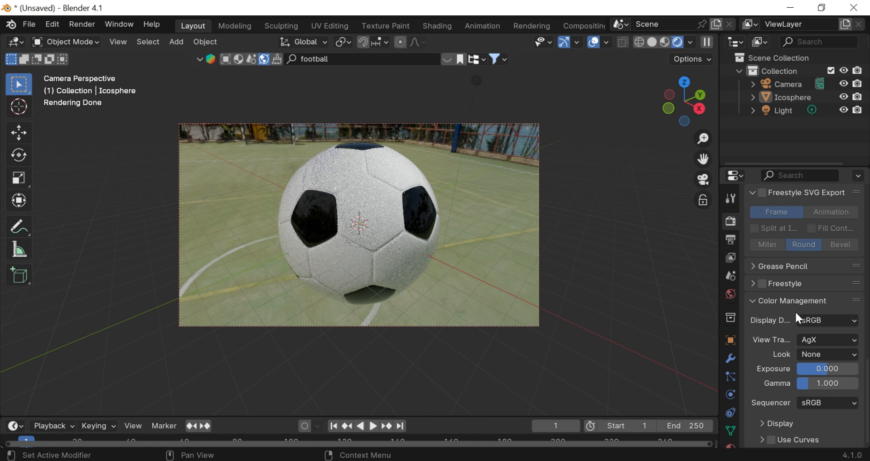
scroll(770, 326, "up", 6)
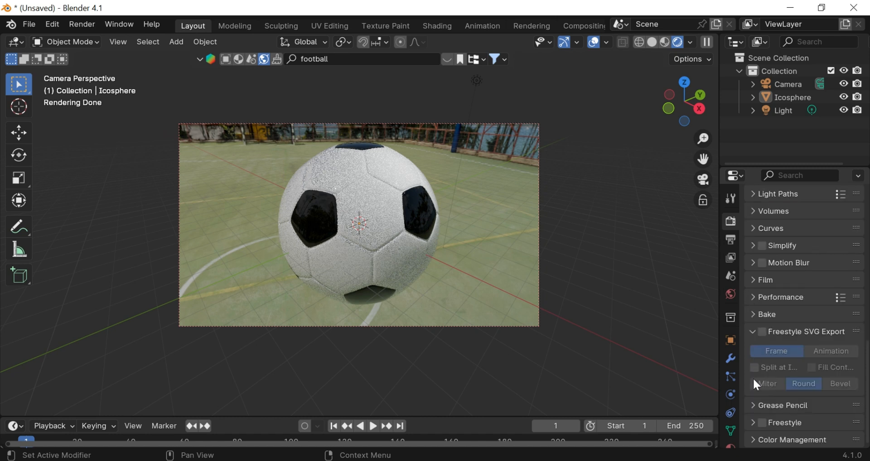
left_click(754, 441)
scroll(852, 403, "down", 6)
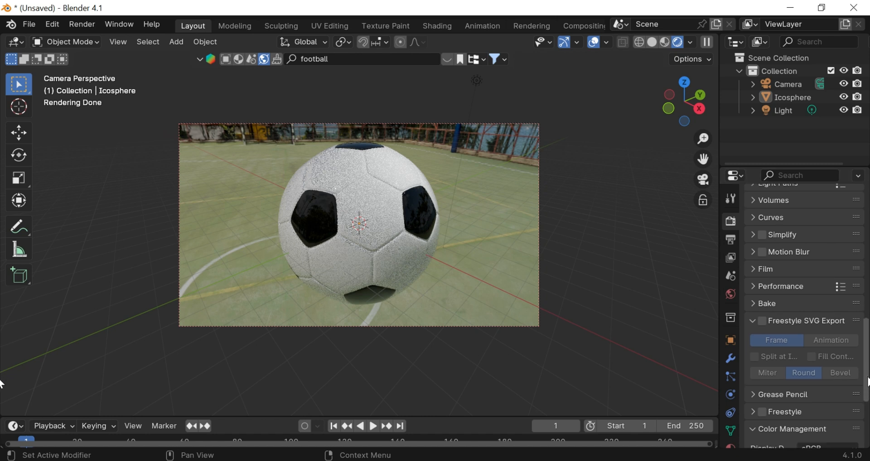
left_click(814, 341)
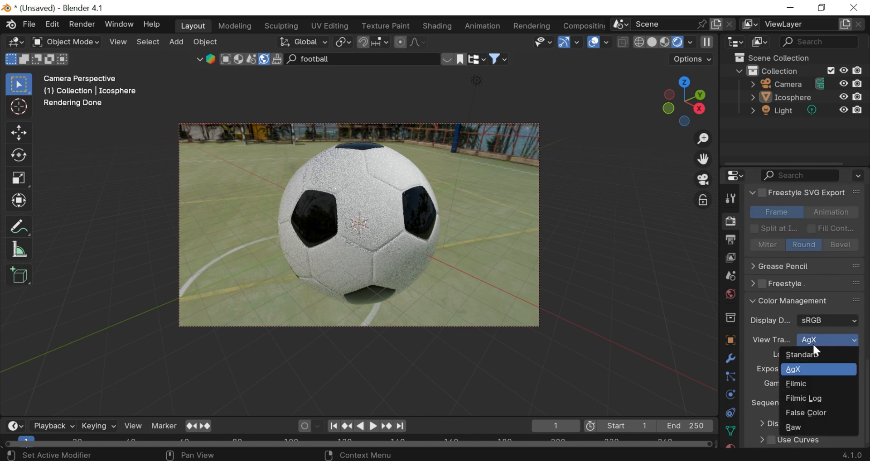
left_click(808, 355)
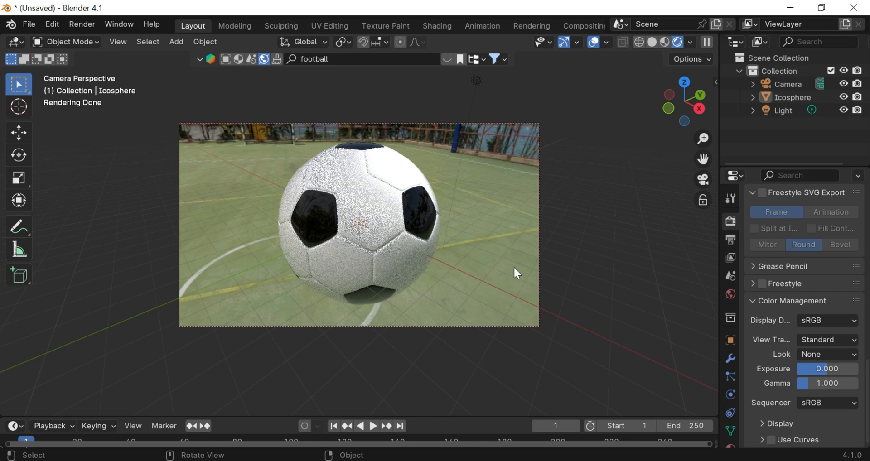
left_click(827, 358)
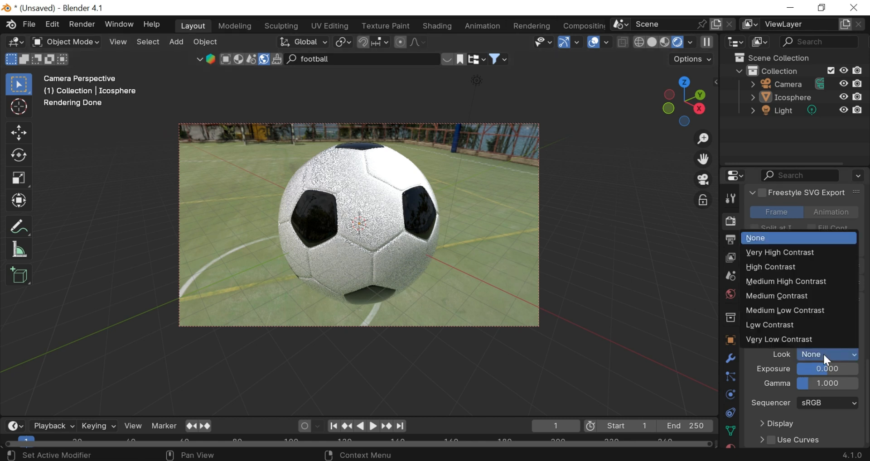
left_click(758, 268)
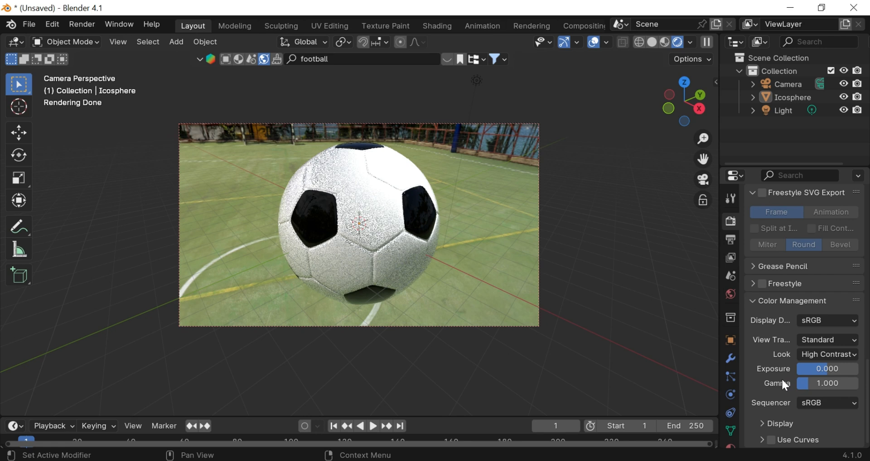
- Lower the color management exposure to -0.145 and the gamma to about 0.855
left_click_drag(827, 365, 808, 386)
left_click(808, 386)
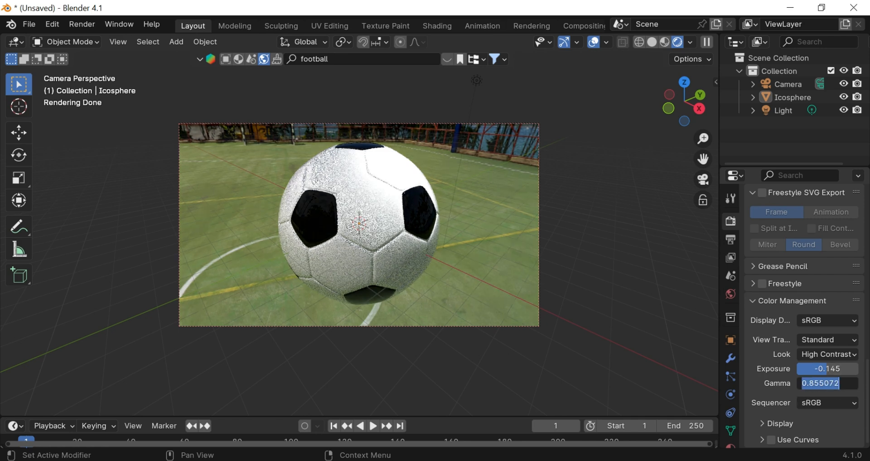
- Search the asset library's models for "stadium" and preview the Isometric football stadium and Mini Stadium assets
left_click(241, 60)
left_click(227, 59)
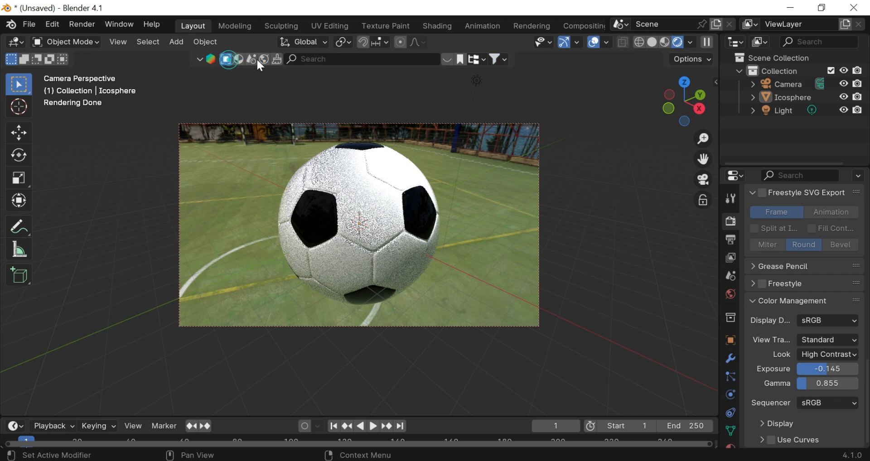
left_click(296, 58)
type("sta")
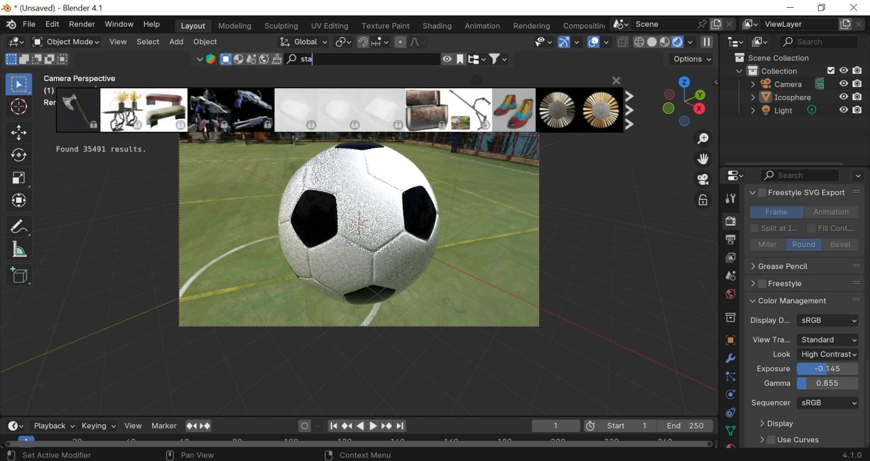
type("dium")
key("Return")
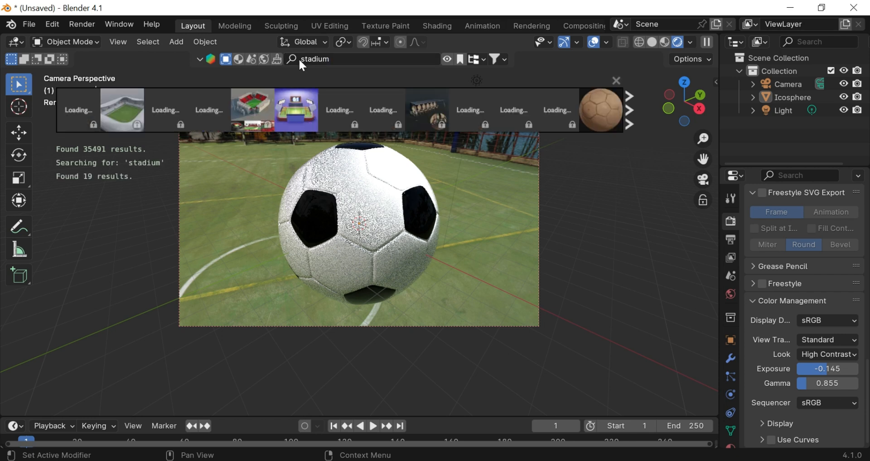
mouse_move(307, 107)
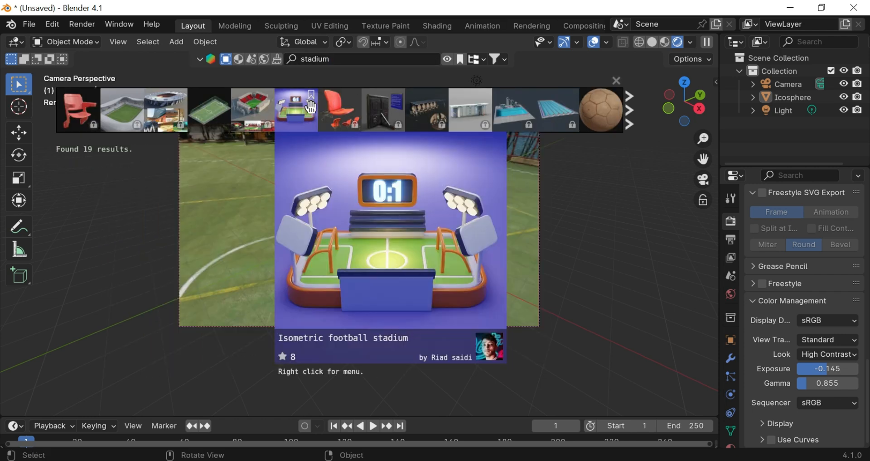
mouse_move(212, 114)
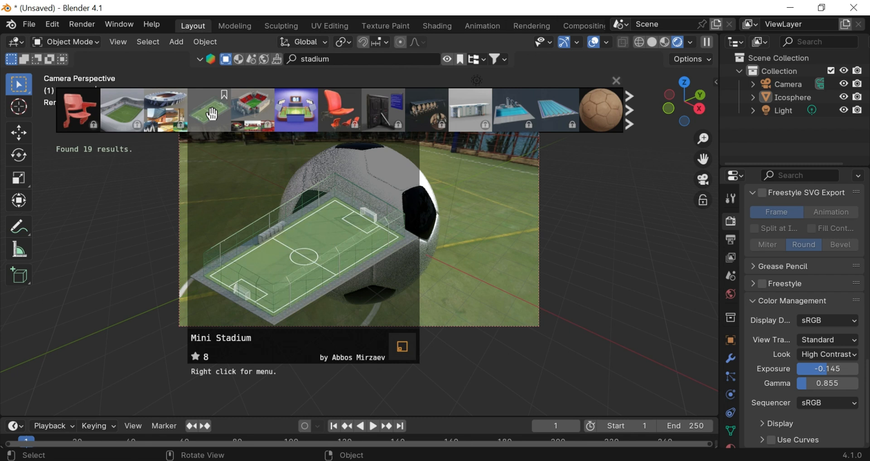